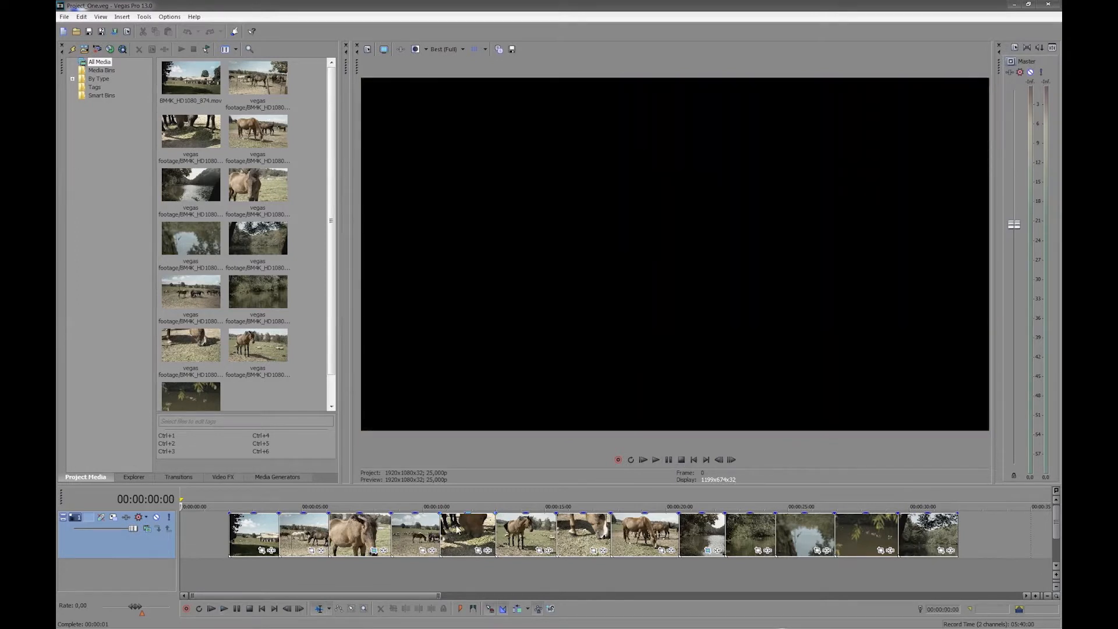
# - Inspect the Event Pan/Crop settings of the horse close-up clip and the first lake clip on the timeline
pyautogui.click(368, 506)
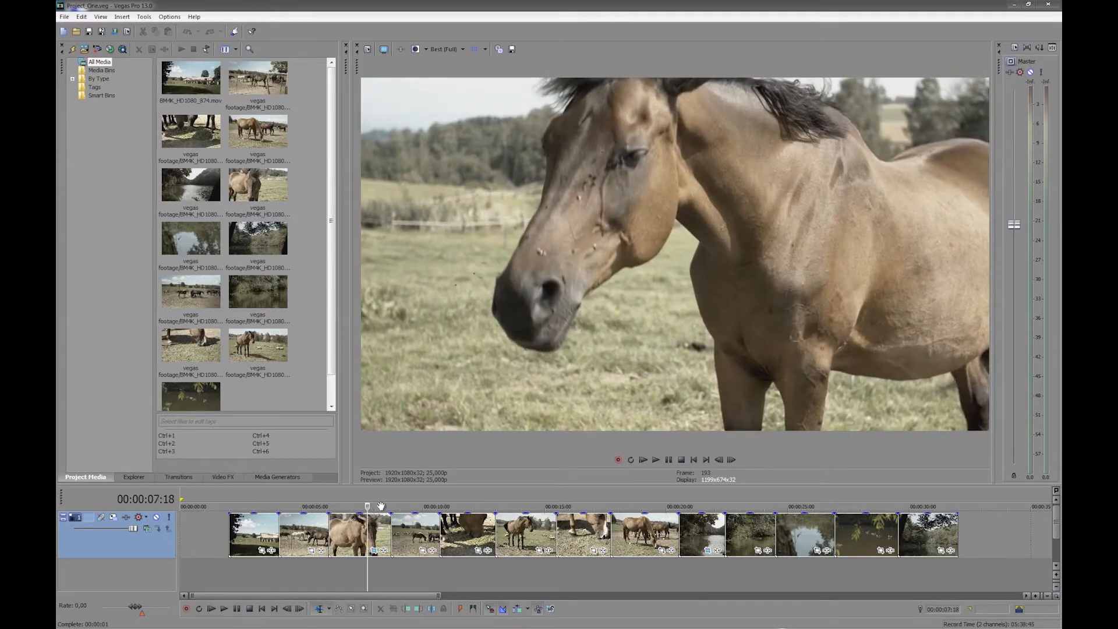
pyautogui.click(375, 551)
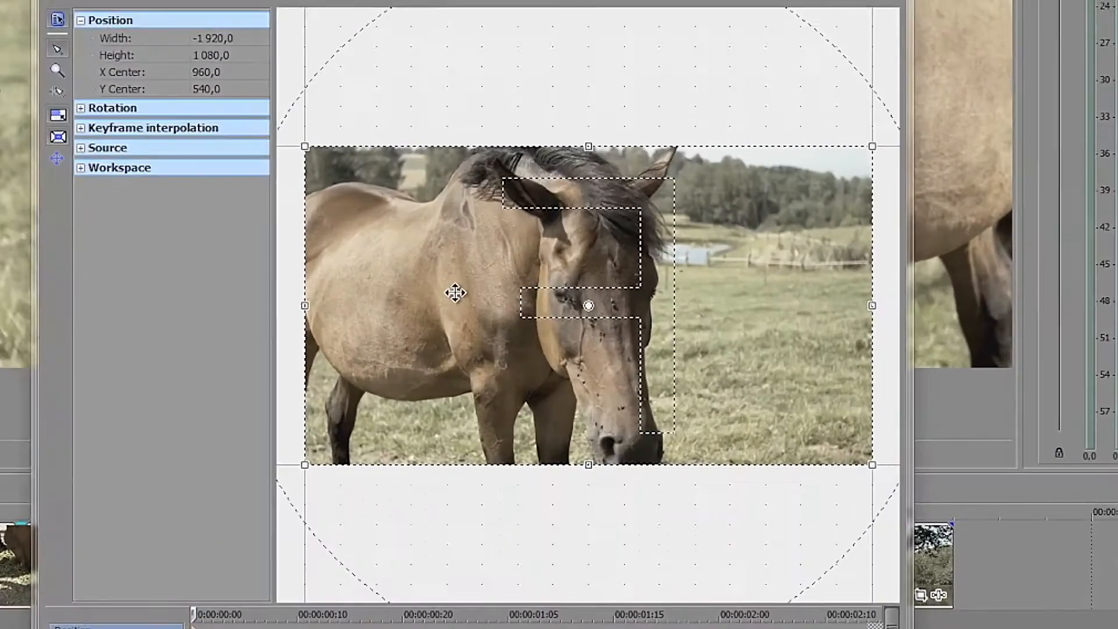
pyautogui.rightClick(698, 387)
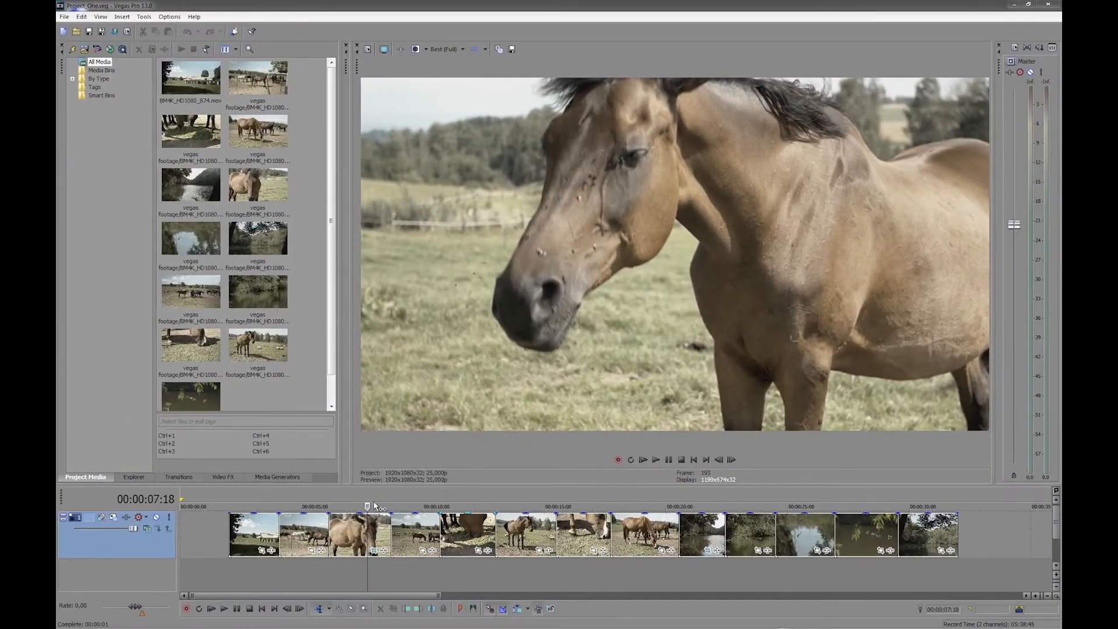
pyautogui.moveTo(376, 506); pyautogui.dragTo(705, 506)
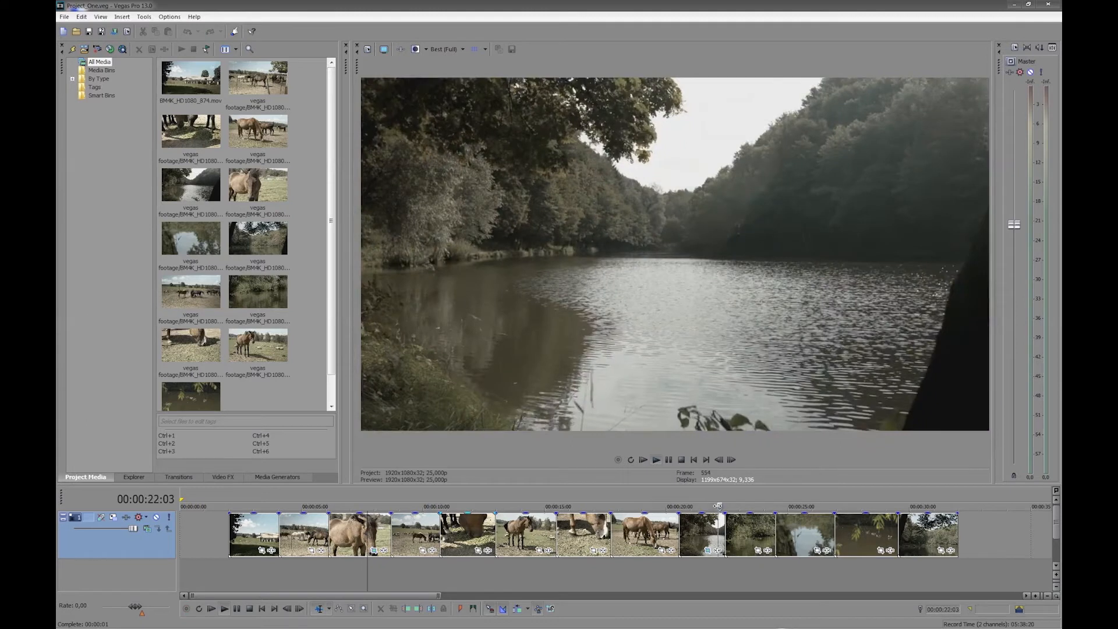
pyautogui.click(709, 550)
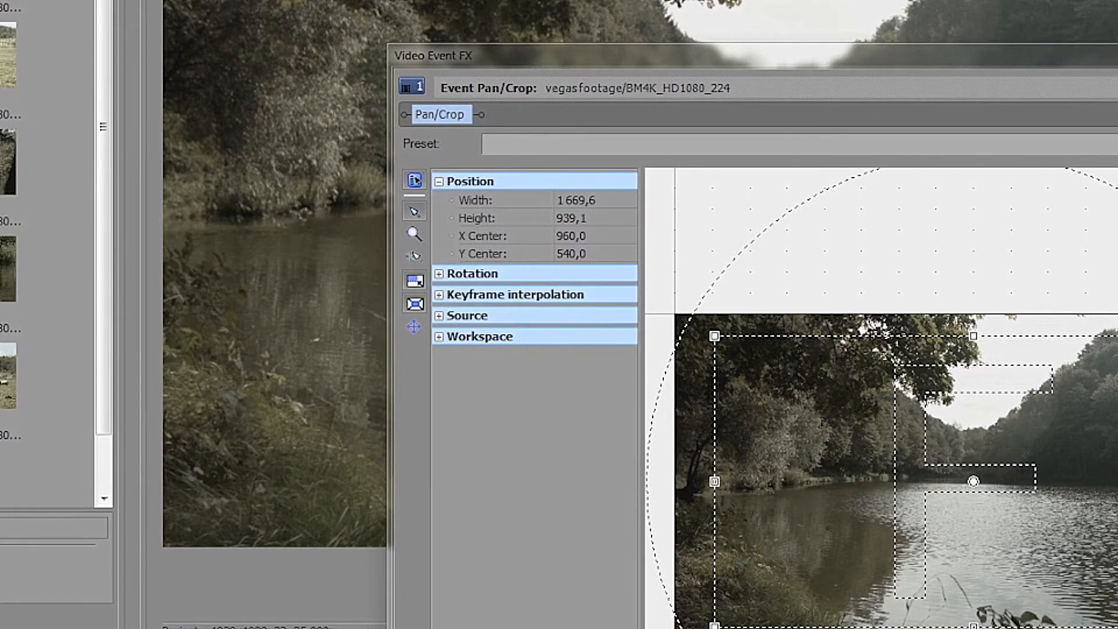
pyautogui.click(1043, 148)
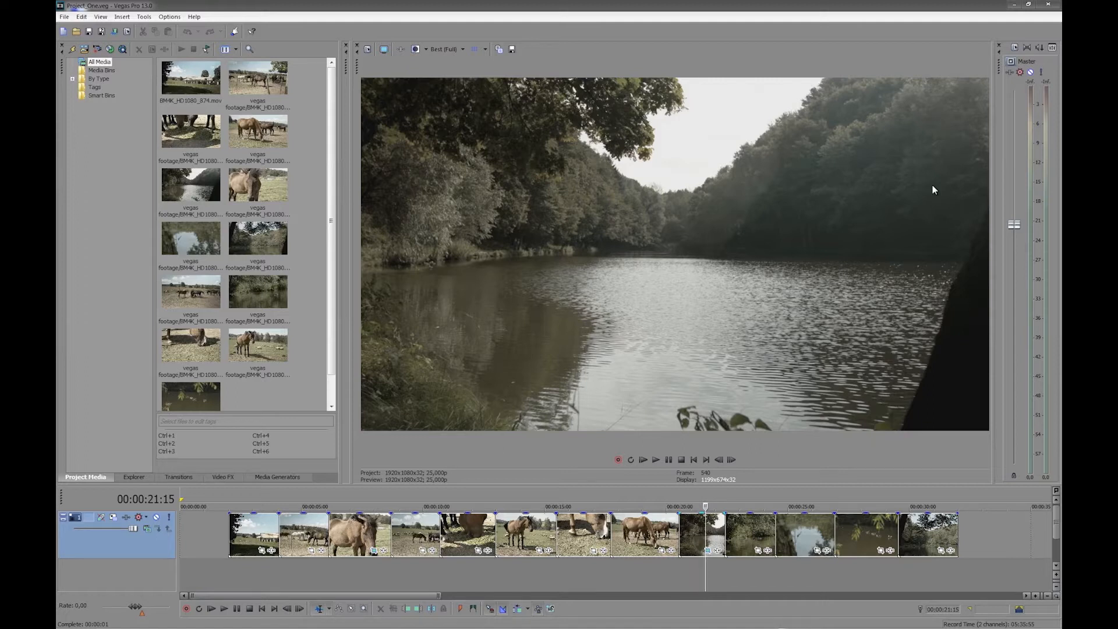
# - Export the project in Final Cut Pro 7/DaVinci Resolve format as E:\VegasPro\roundtrip\Project_One.xml, including media but excluding unused media
pyautogui.click(63, 17)
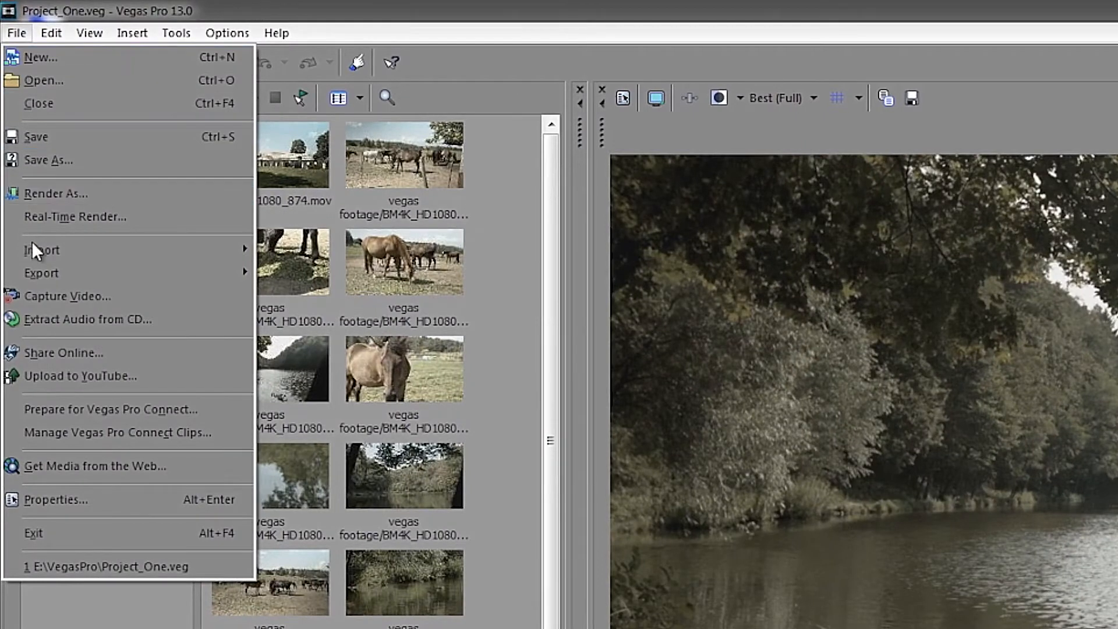
pyautogui.moveTo(33, 276)
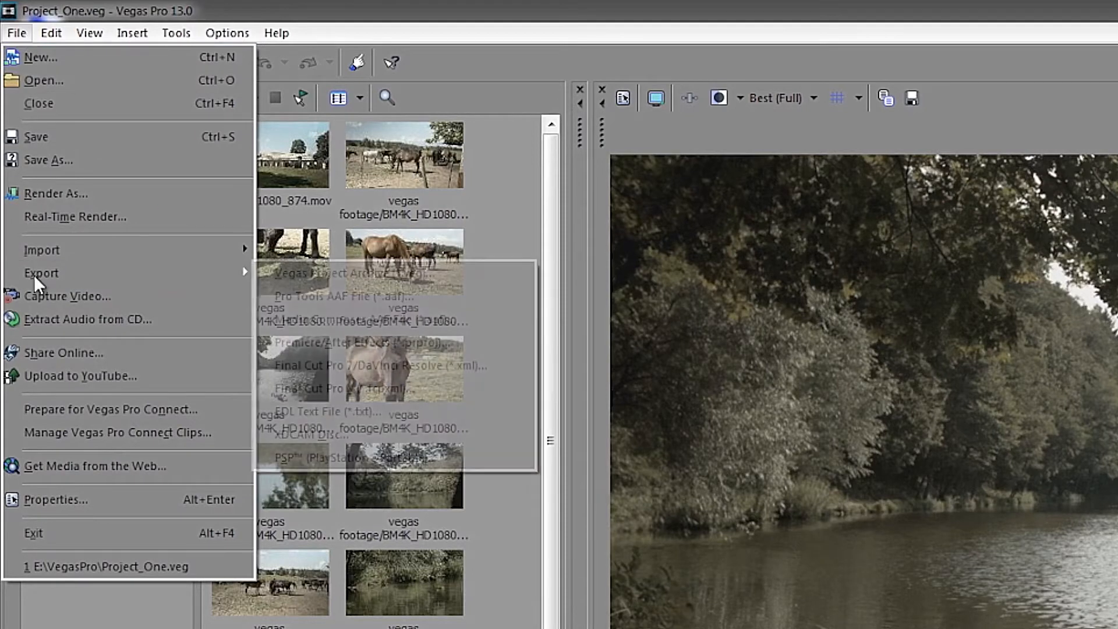
pyautogui.click(456, 369)
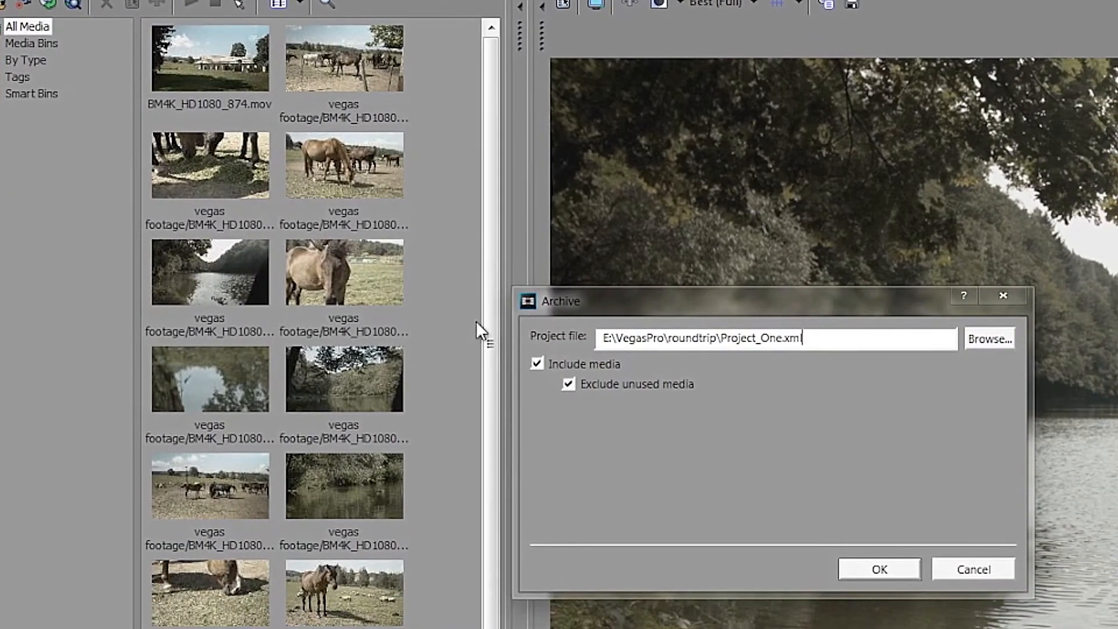
pyautogui.click(537, 364)
pyautogui.click(536, 364)
pyautogui.click(861, 564)
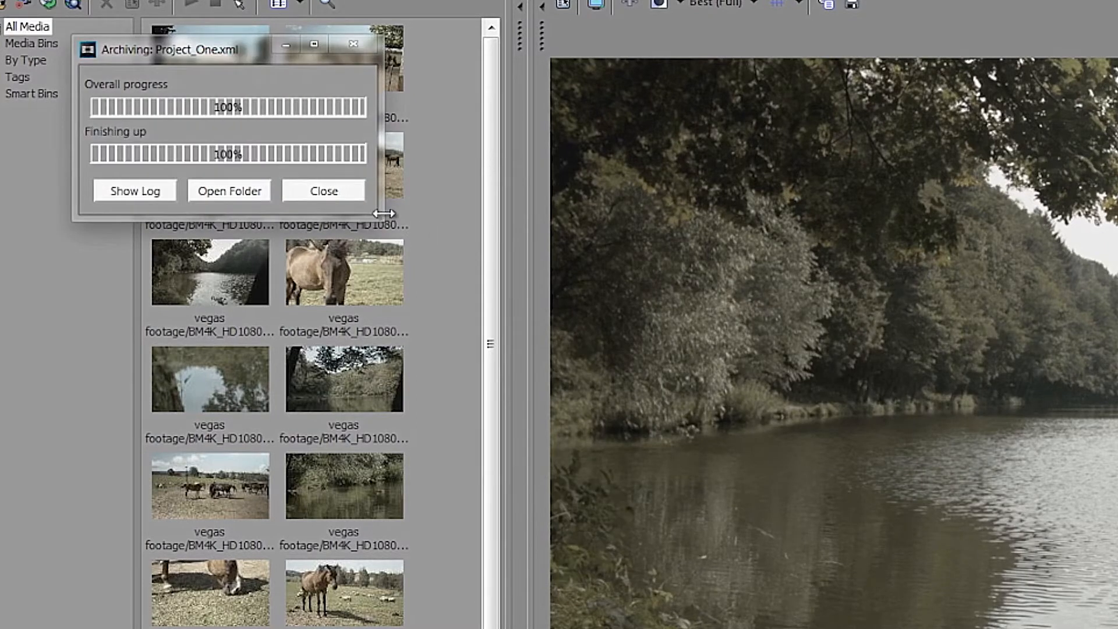
pyautogui.click(324, 191)
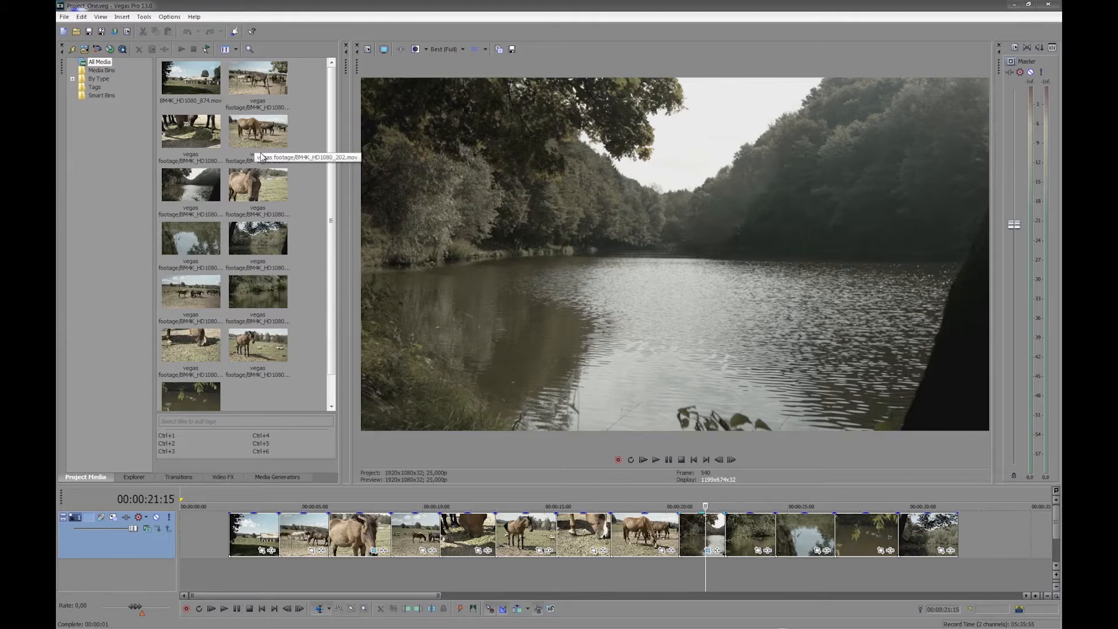
# - Render the timeline to the roundtrip folder as Reference.mov using the QuickTime 7 template 1920x1080 H264 5Mbit
pyautogui.click(62, 17)
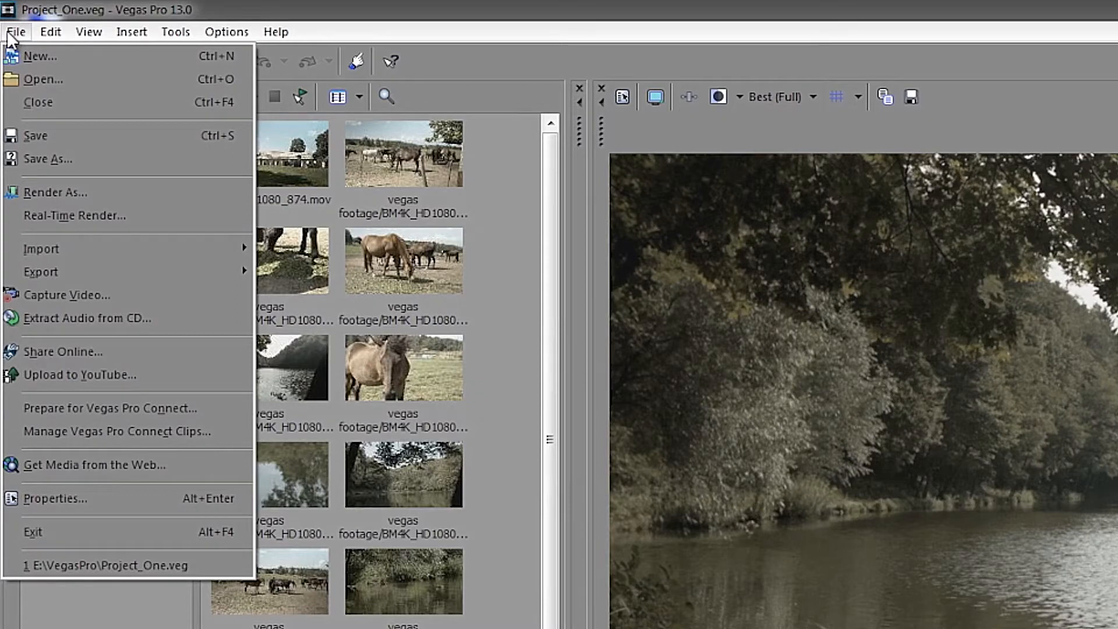
pyautogui.click(29, 194)
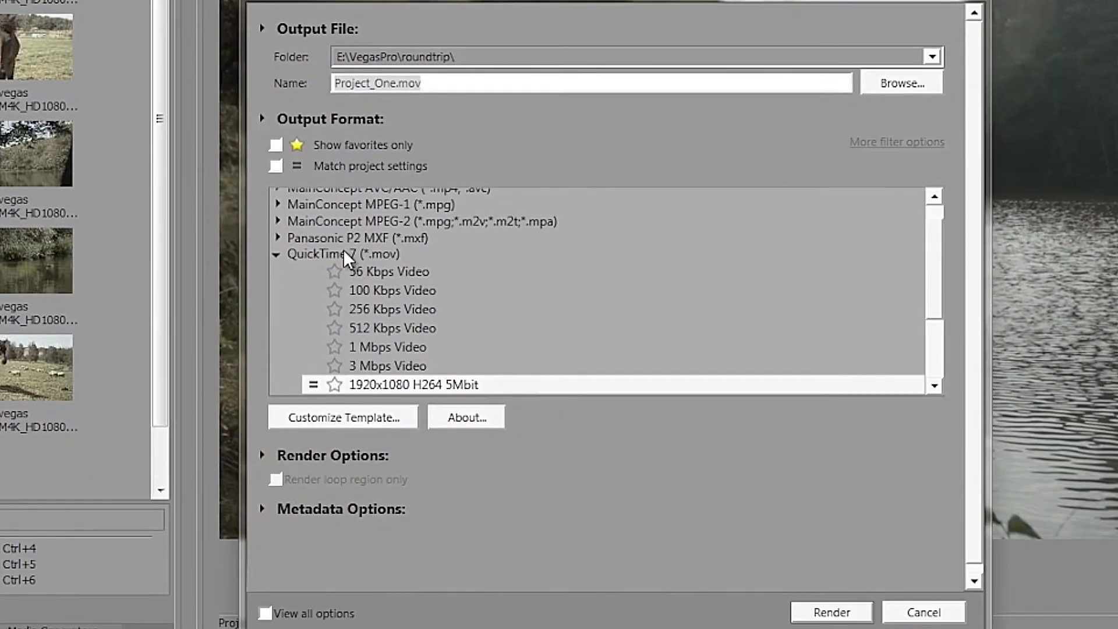
pyautogui.click(670, 516)
pyautogui.click(368, 384)
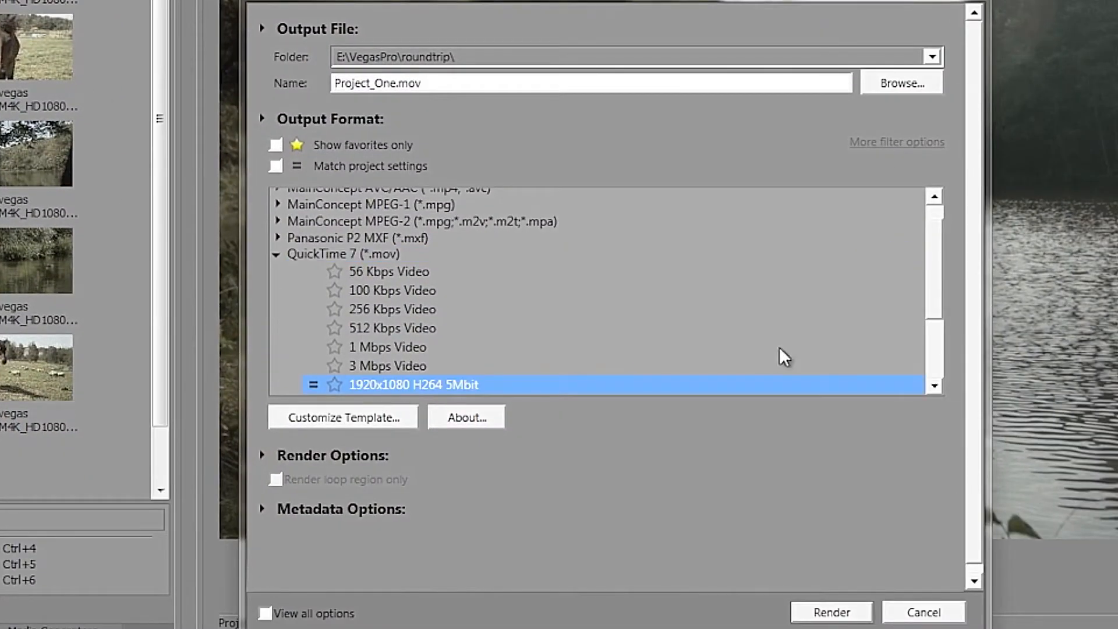
pyautogui.scroll(-1, 943, 308)
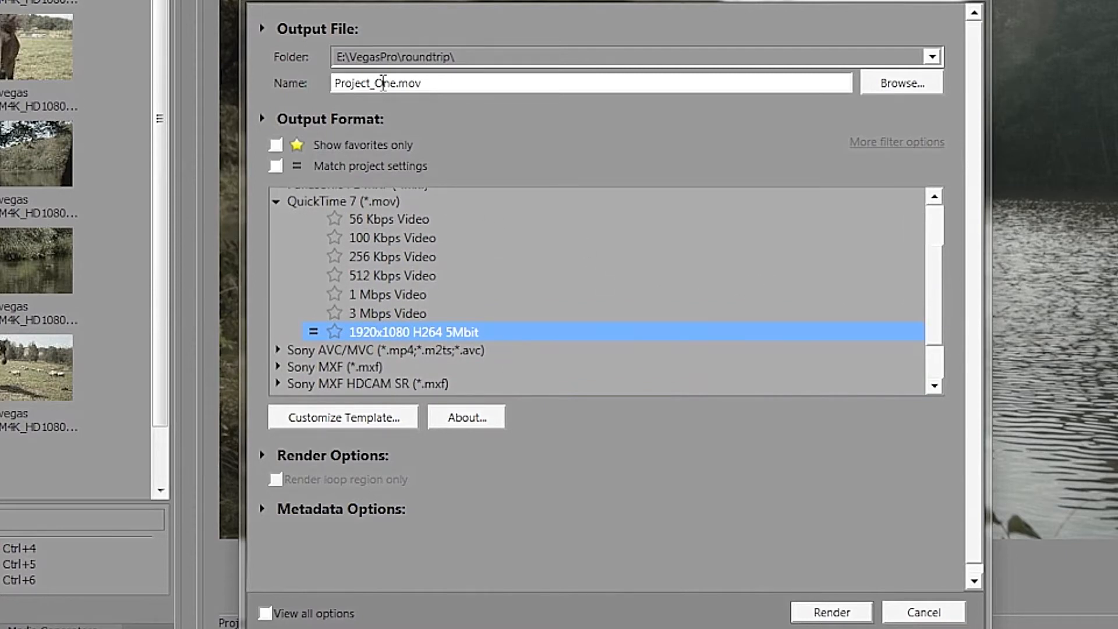
pyautogui.click(384, 87)
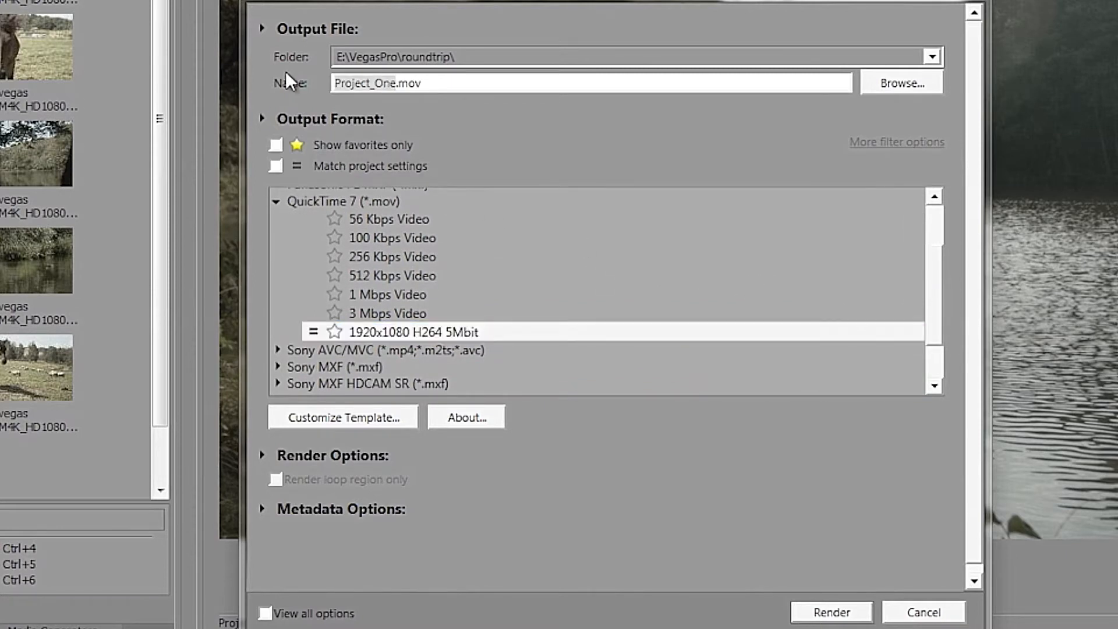
pyautogui.write('Reference')
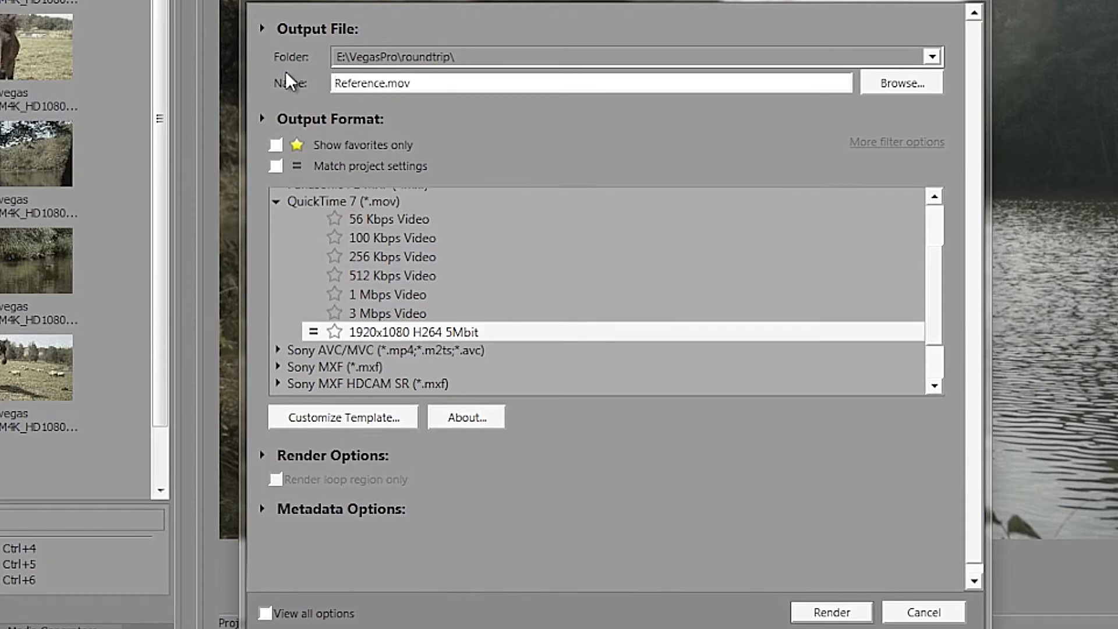
pyautogui.click(823, 616)
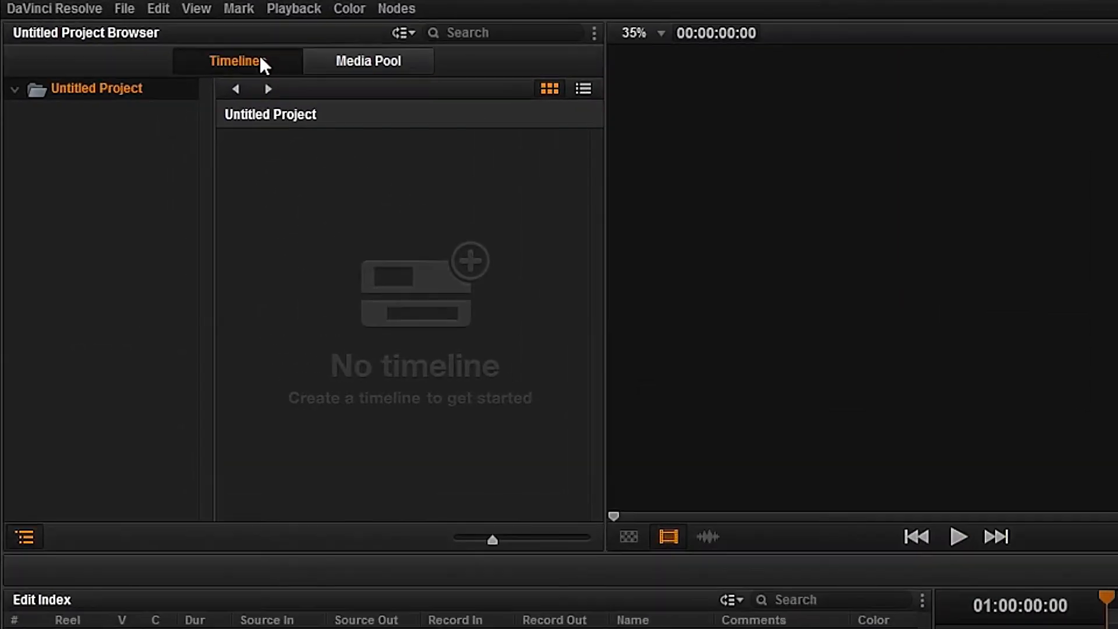
# - Switch to DaVinci Resolve and import the roundtrip folder's Project_One.xml as a timeline, with automatic project settings off and sizing information used
pyautogui.rightClick(289, 233)
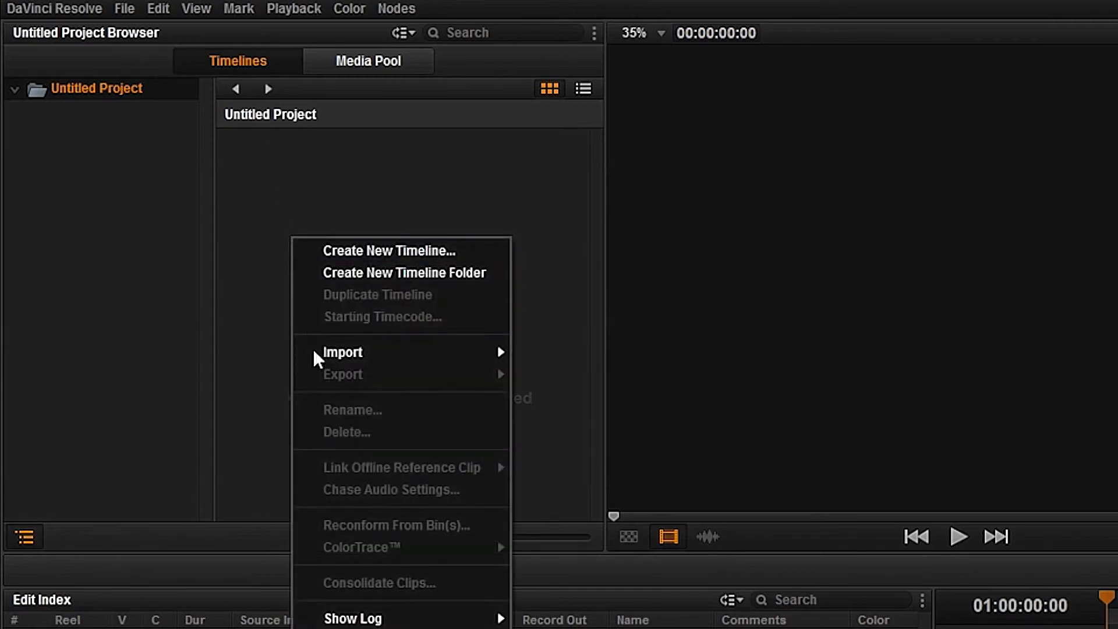
pyautogui.moveTo(314, 352)
pyautogui.click(571, 357)
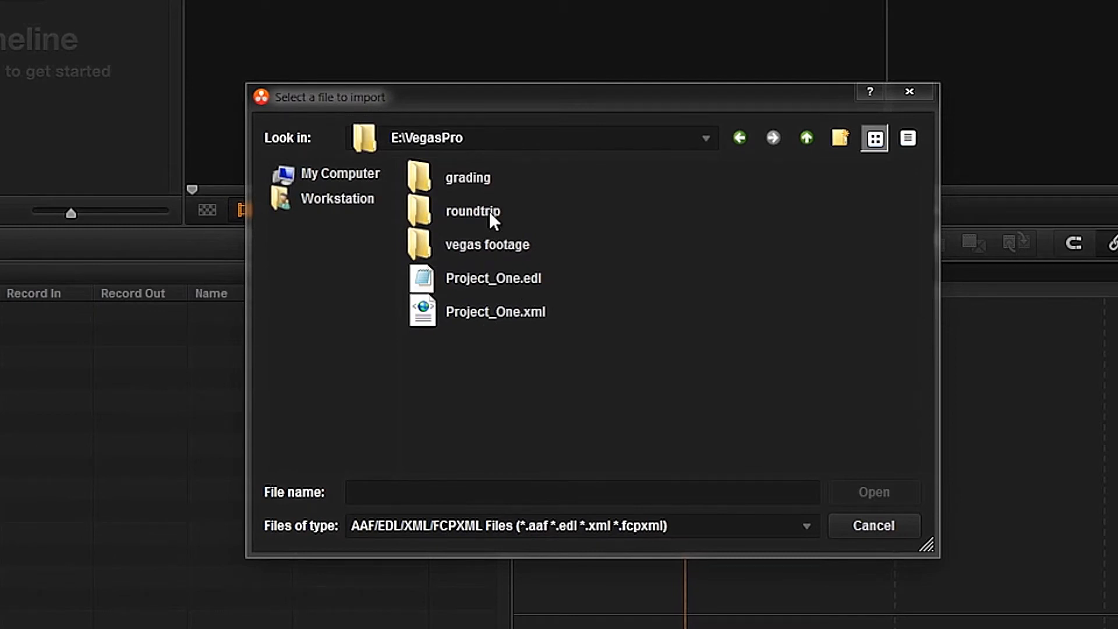
pyautogui.doubleClick(491, 213)
pyautogui.click(431, 182)
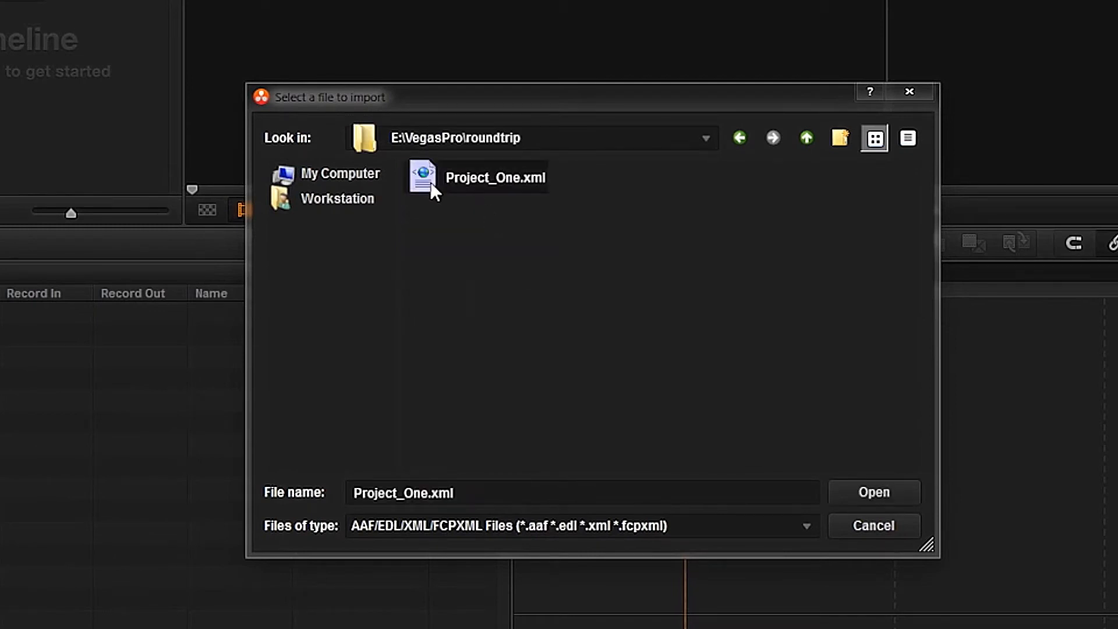
pyautogui.click(873, 493)
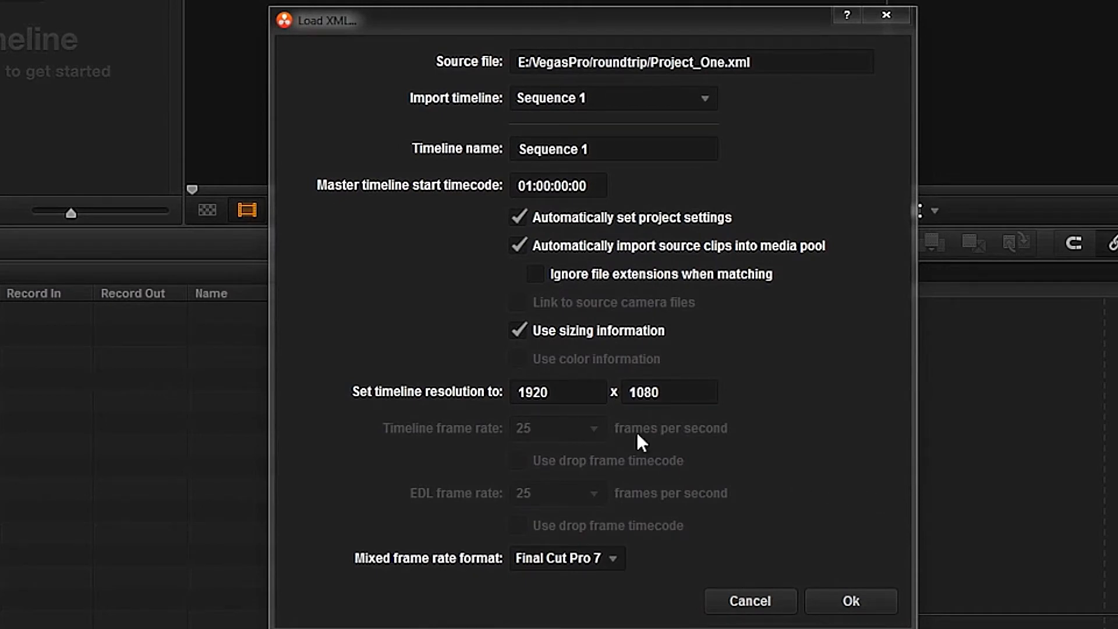
pyautogui.click(515, 215)
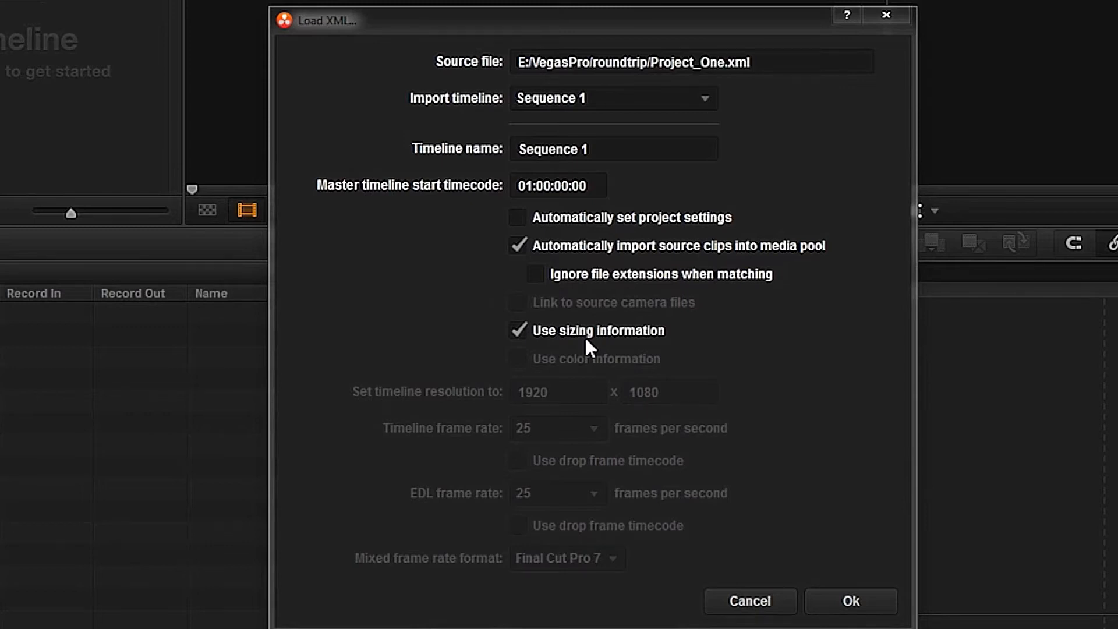
pyautogui.click(819, 602)
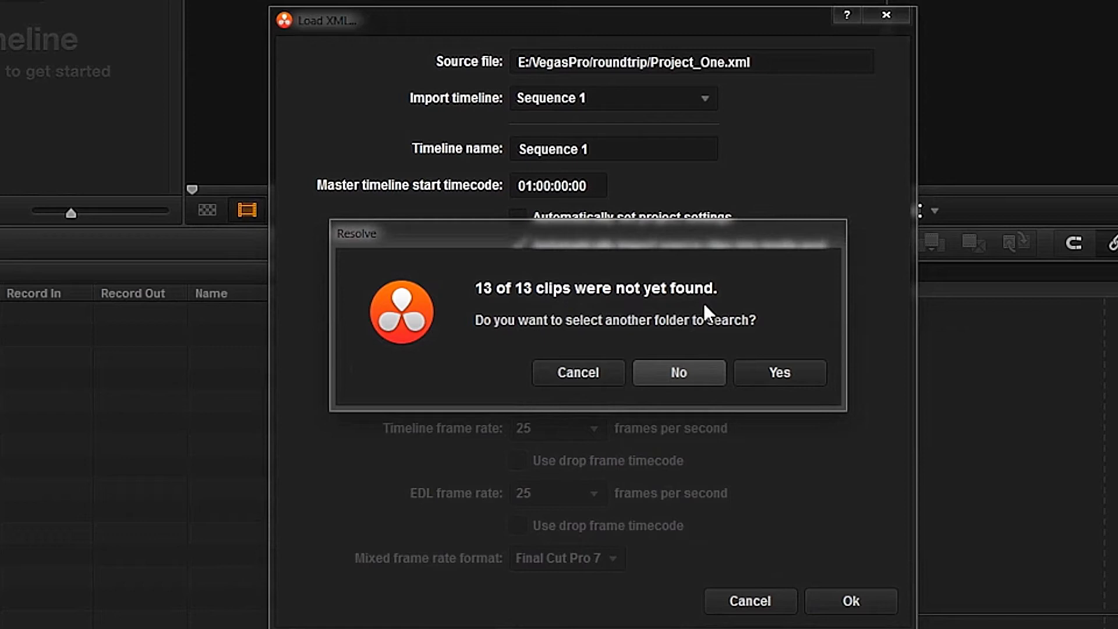
# - Choose E:\VegasPro\roundtrip as the folder to search for the missing source clips and finish loading the timeline
pyautogui.click(757, 365)
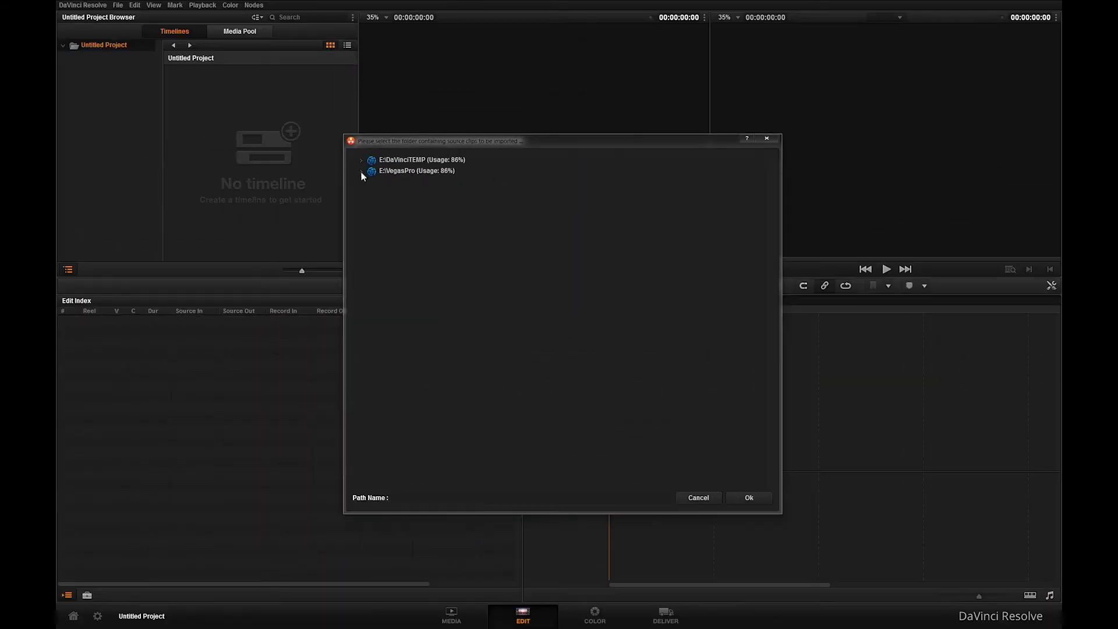
pyautogui.click(360, 171)
pyautogui.click(396, 198)
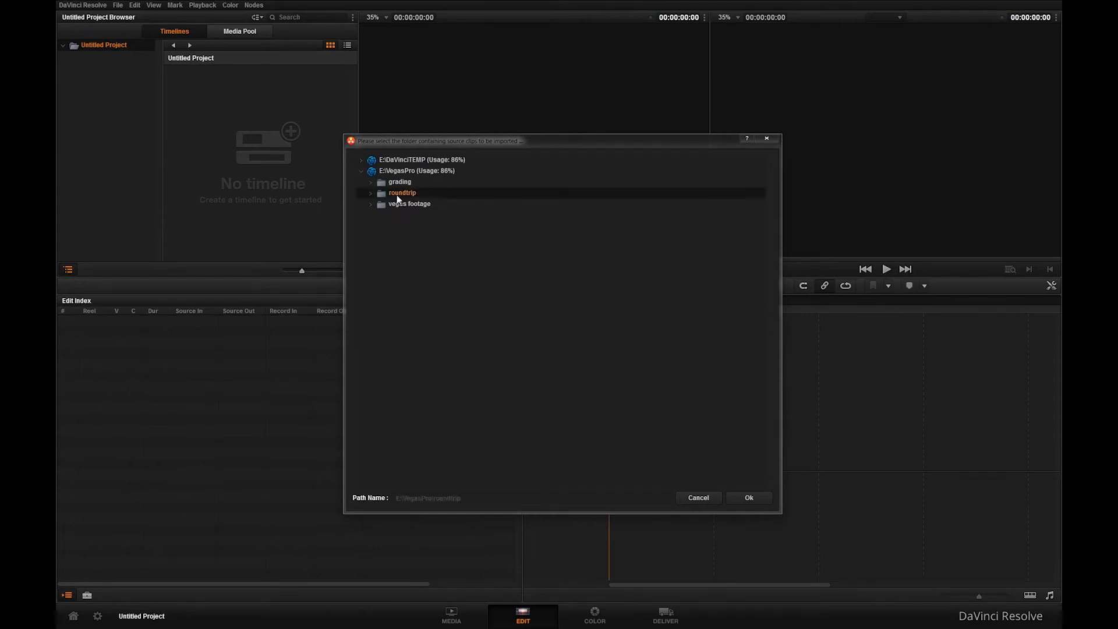
pyautogui.click(749, 497)
pyautogui.click(693, 464)
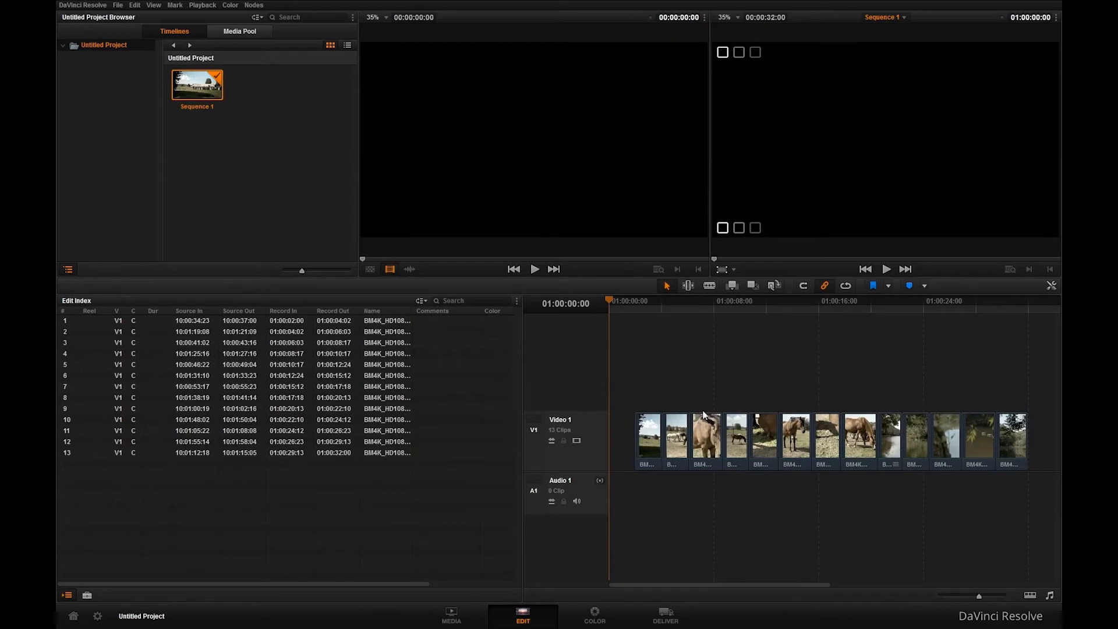
# - Check the imported clips by scrubbing through the Sequence 1 timeline
pyautogui.moveTo(628, 301); pyautogui.dragTo(892, 299)
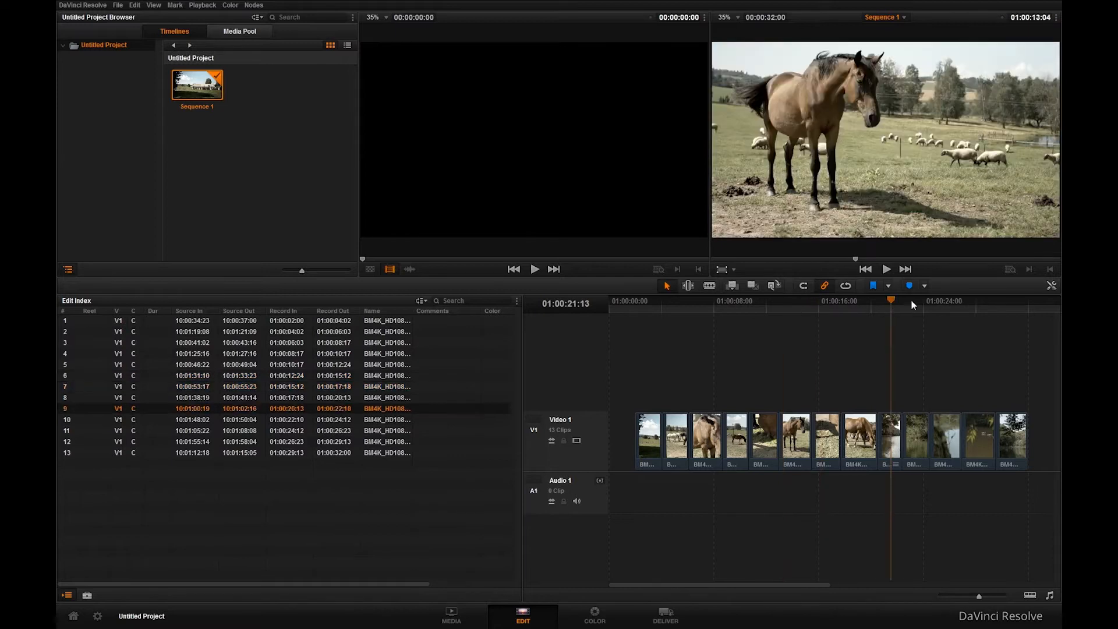
pyautogui.click(939, 303)
pyautogui.click(648, 300)
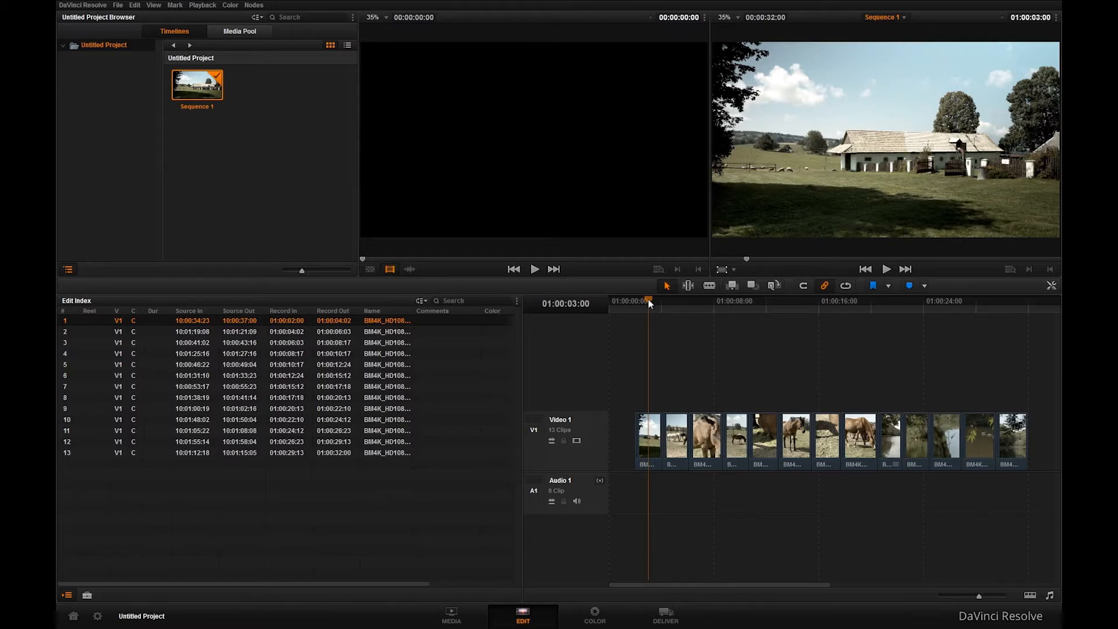
# - Add Reference.mov from the E:\VegasPro roundtrip folder to the media pool as an offline reference clip
pyautogui.click(452, 613)
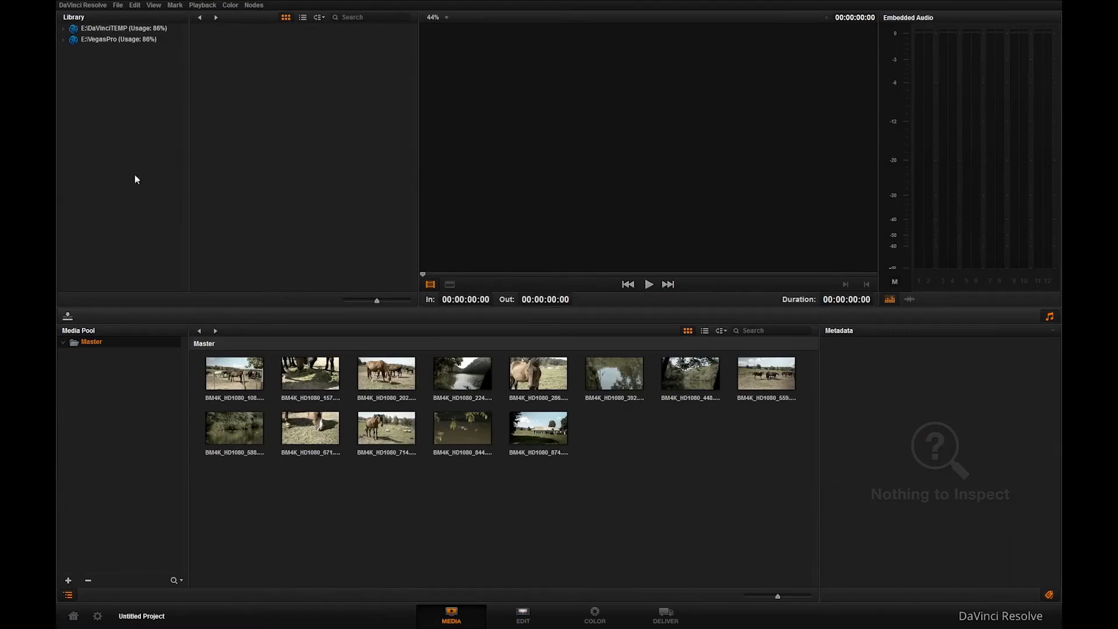
pyautogui.click(62, 38)
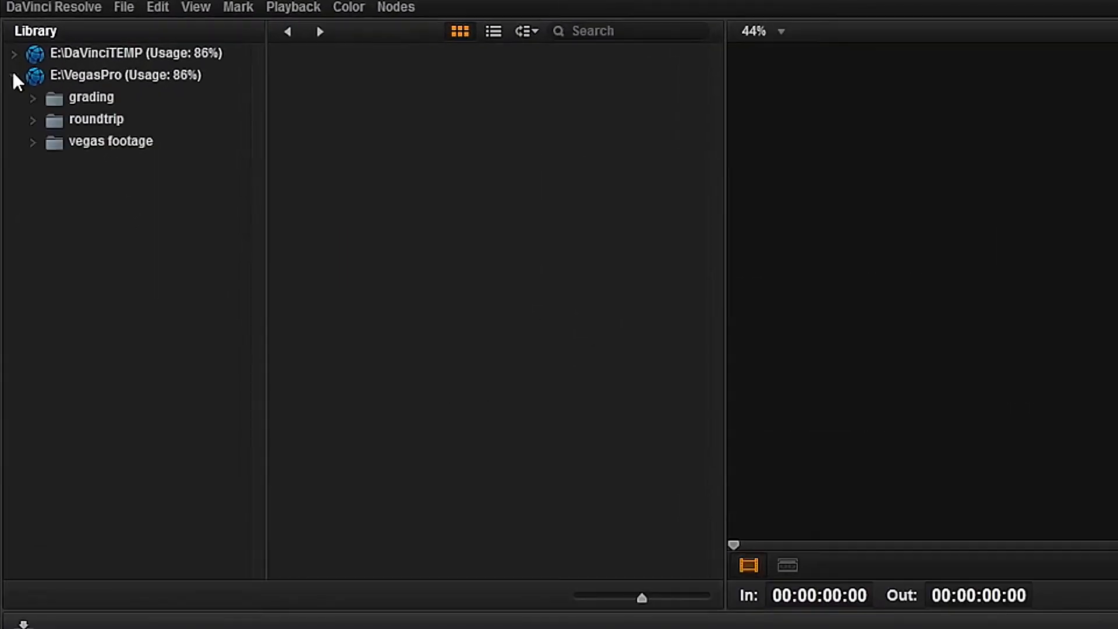
pyautogui.click(95, 118)
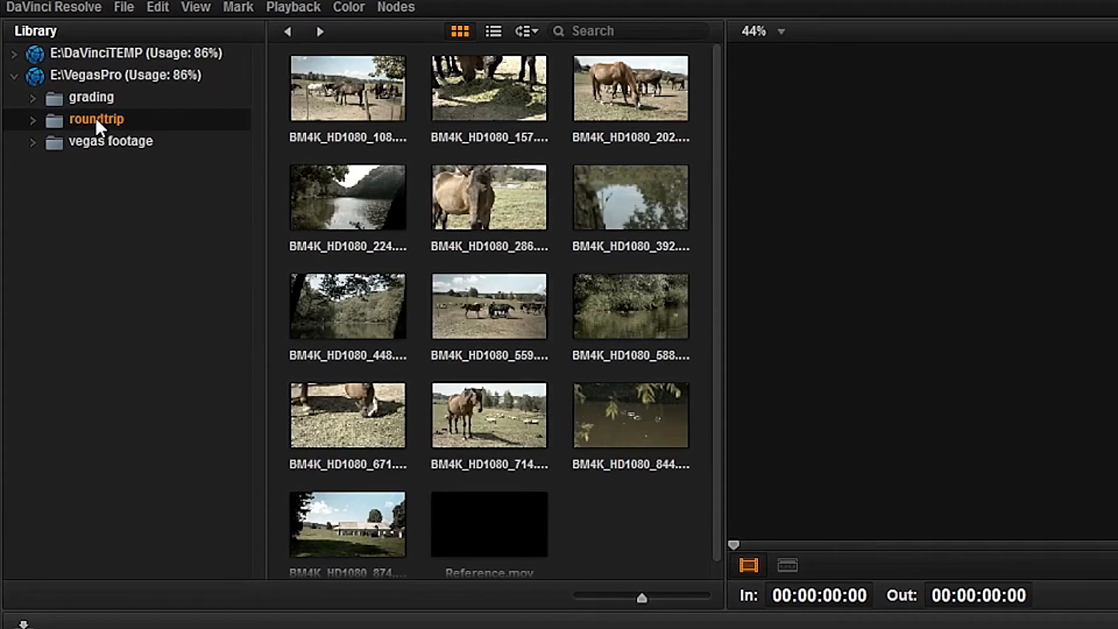
pyautogui.moveTo(714, 356); pyautogui.dragTo(716, 430)
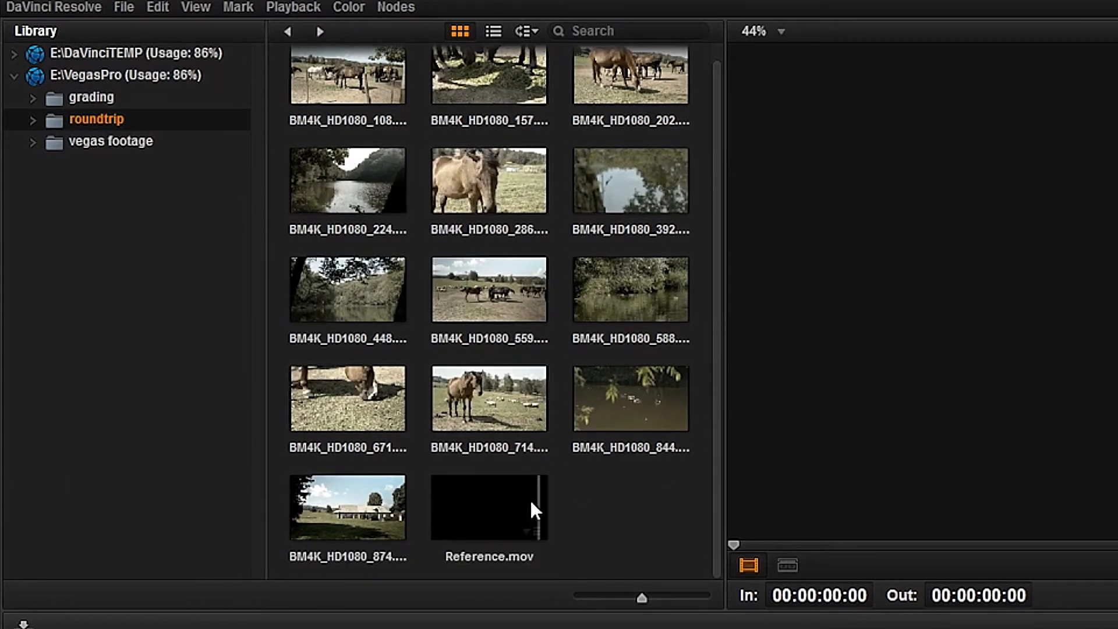
pyautogui.rightClick(486, 502)
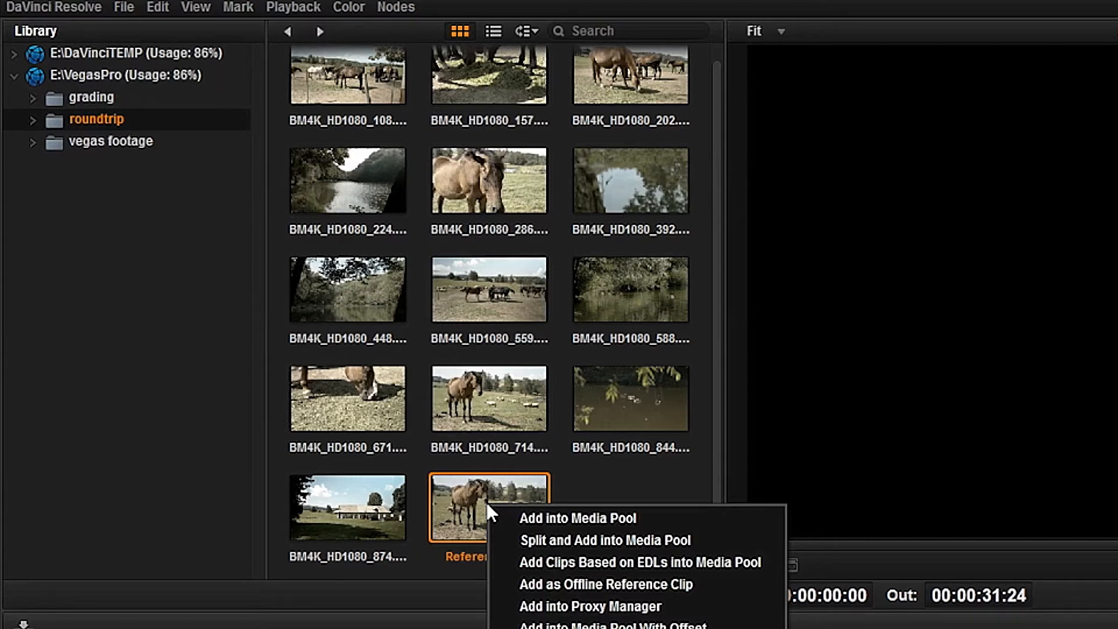
pyautogui.click(505, 586)
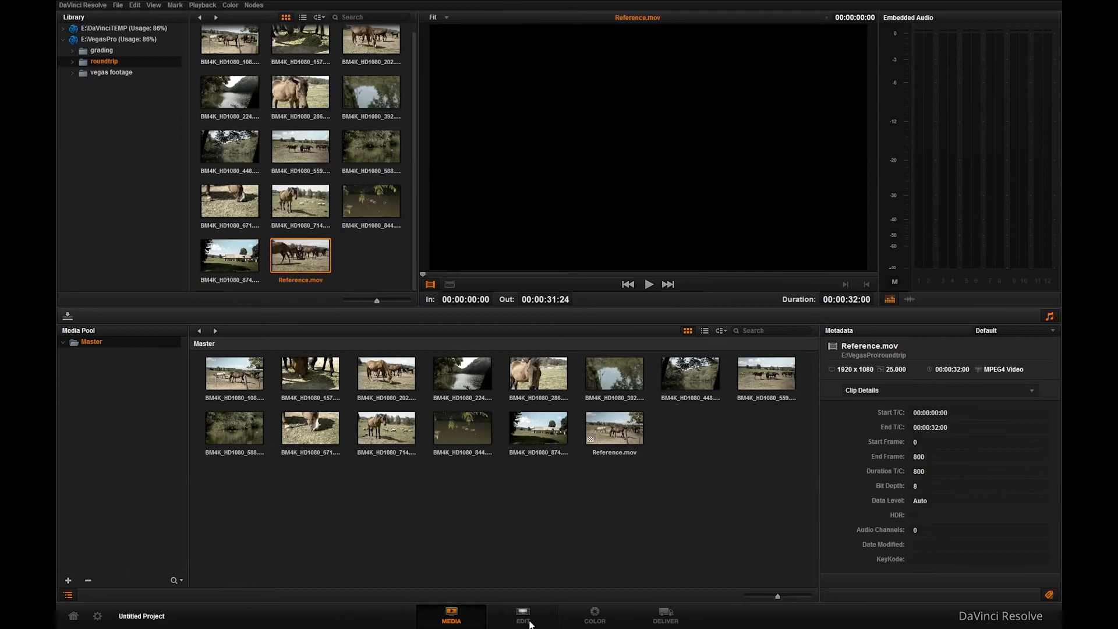
# - On the Edit page, link Reference.mov as Sequence 1's offline reference clip and set the source viewer to Offline mode
pyautogui.click(523, 616)
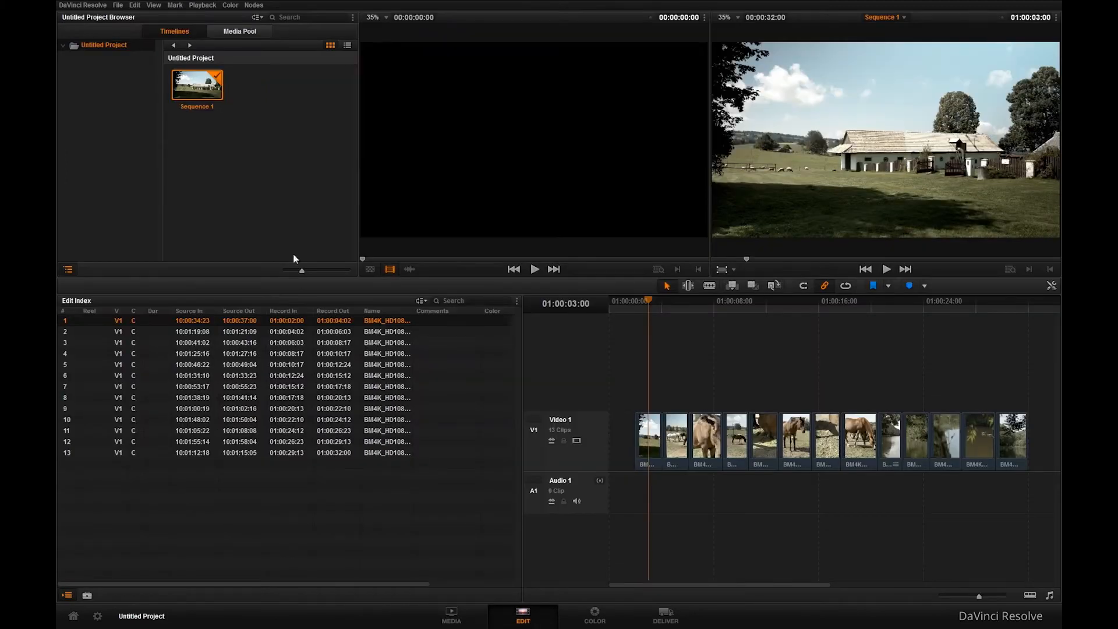
pyautogui.rightClick(200, 95)
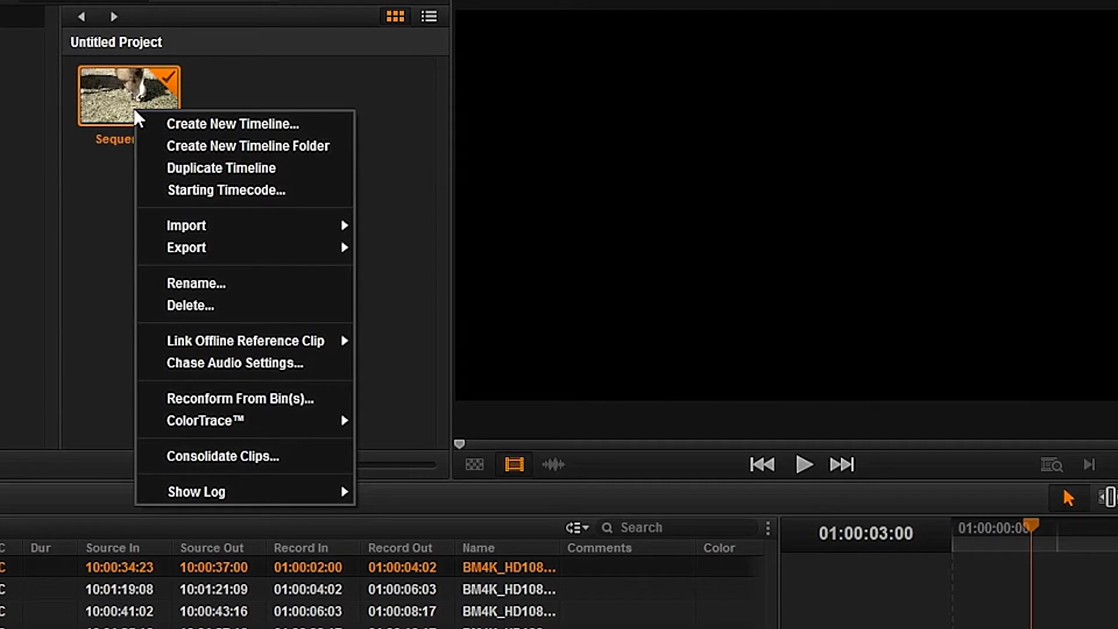
pyautogui.moveTo(200, 344)
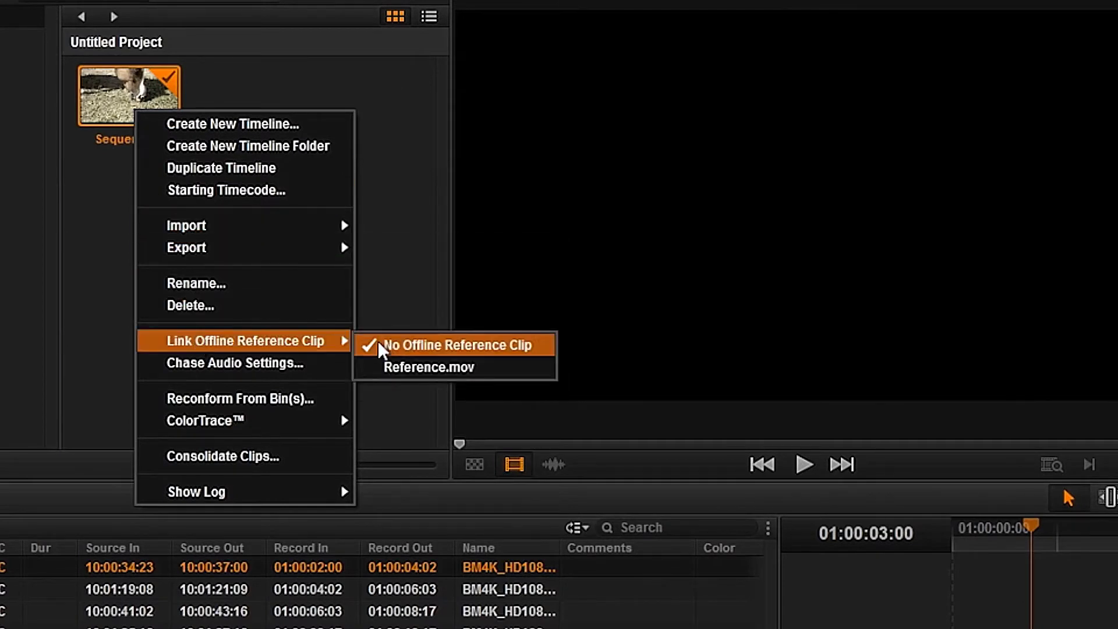
pyautogui.click(382, 364)
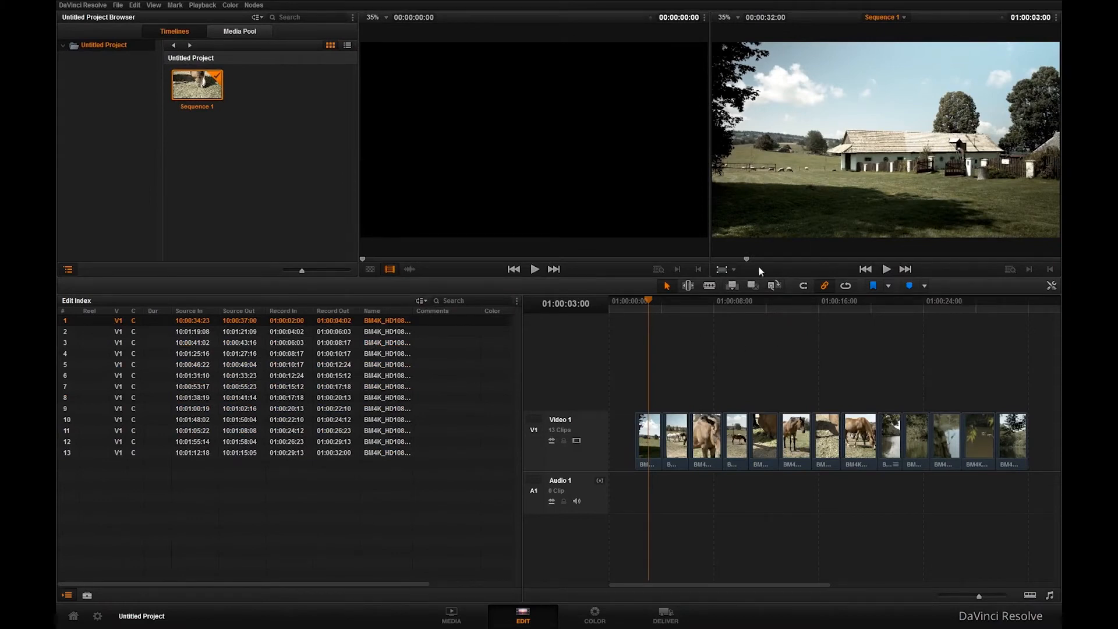
pyautogui.moveTo(763, 258)
pyautogui.mouseDown()
pyautogui.moveTo(976, 265)
pyautogui.moveTo(767, 265)
pyautogui.mouseUp()
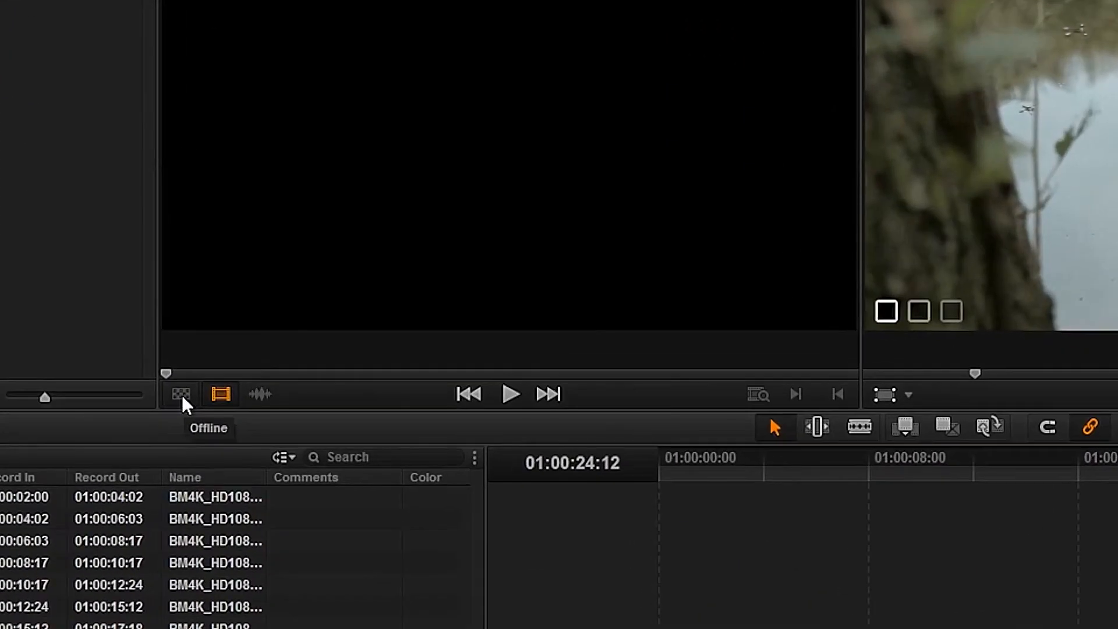
pyautogui.click(370, 269)
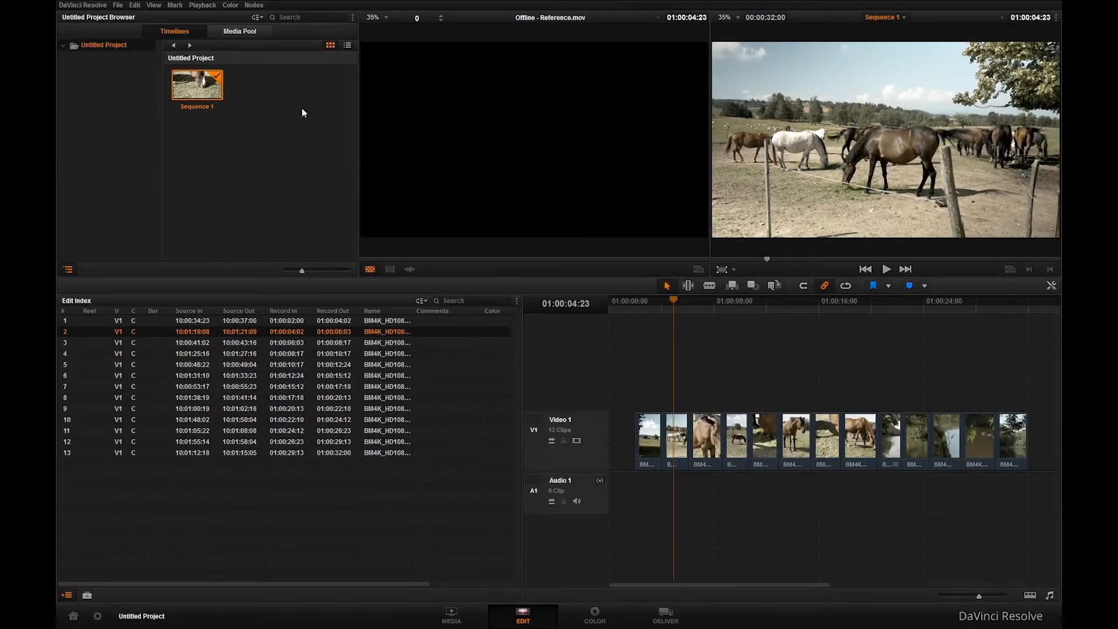
# - In the clip attributes of Reference.mov, change the current frame timecode so that it starts at hour 1
pyautogui.click(252, 35)
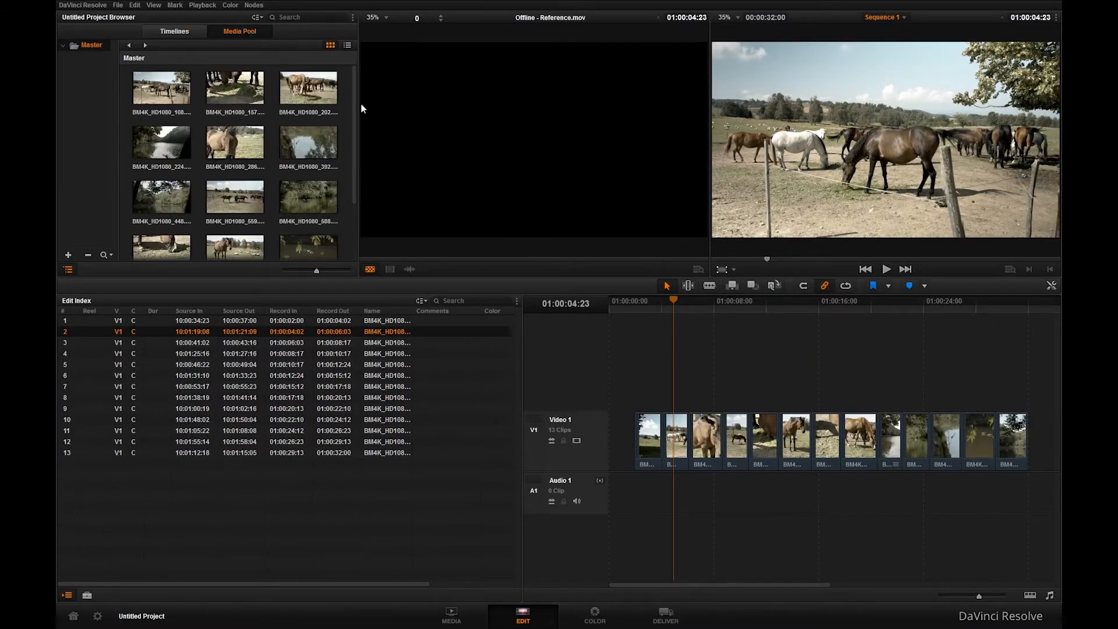
pyautogui.moveTo(355, 104); pyautogui.dragTo(360, 176)
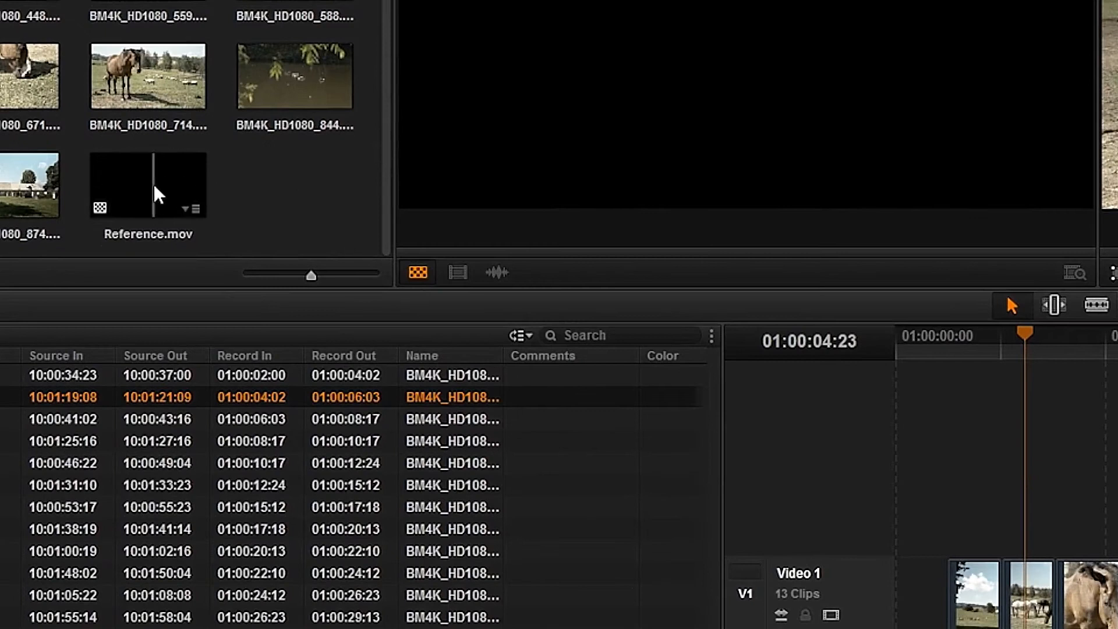
pyautogui.rightClick(152, 199)
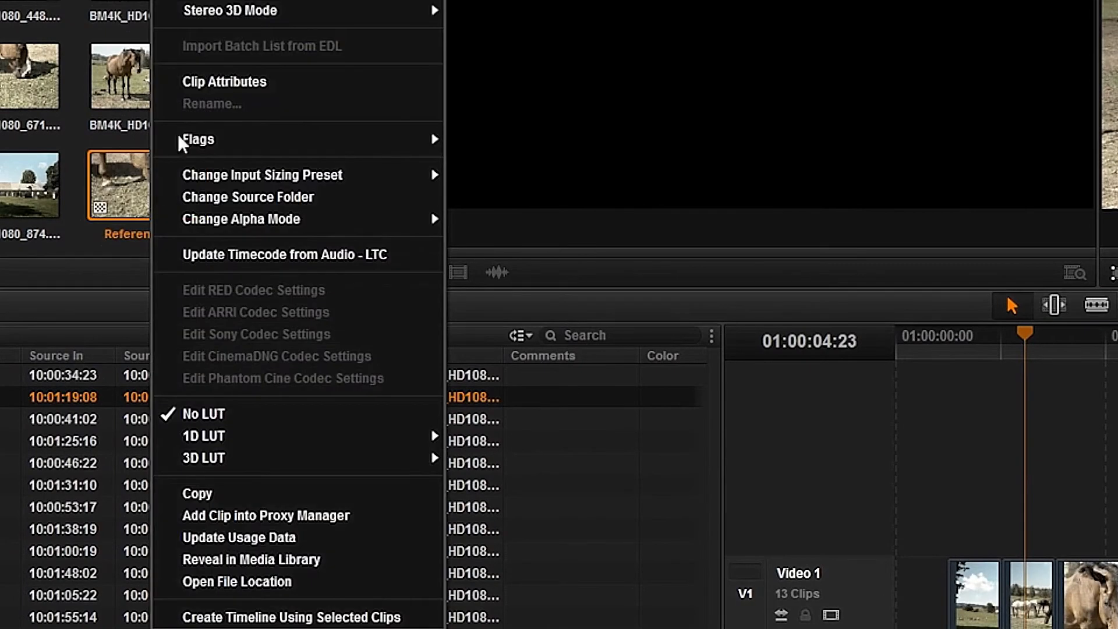
pyautogui.click(193, 86)
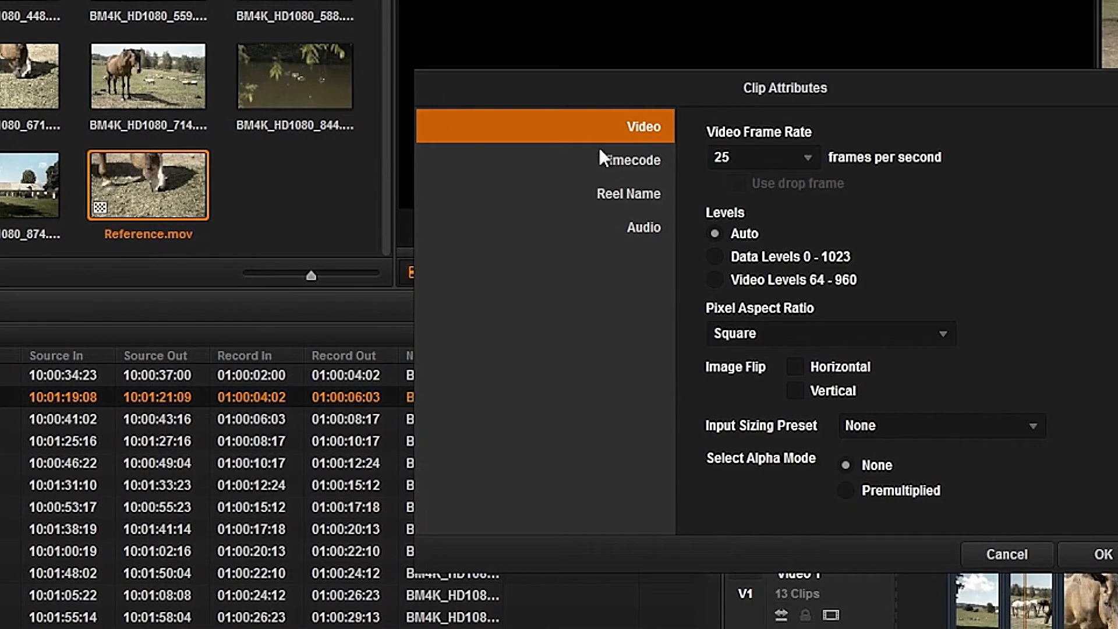
pyautogui.click(616, 166)
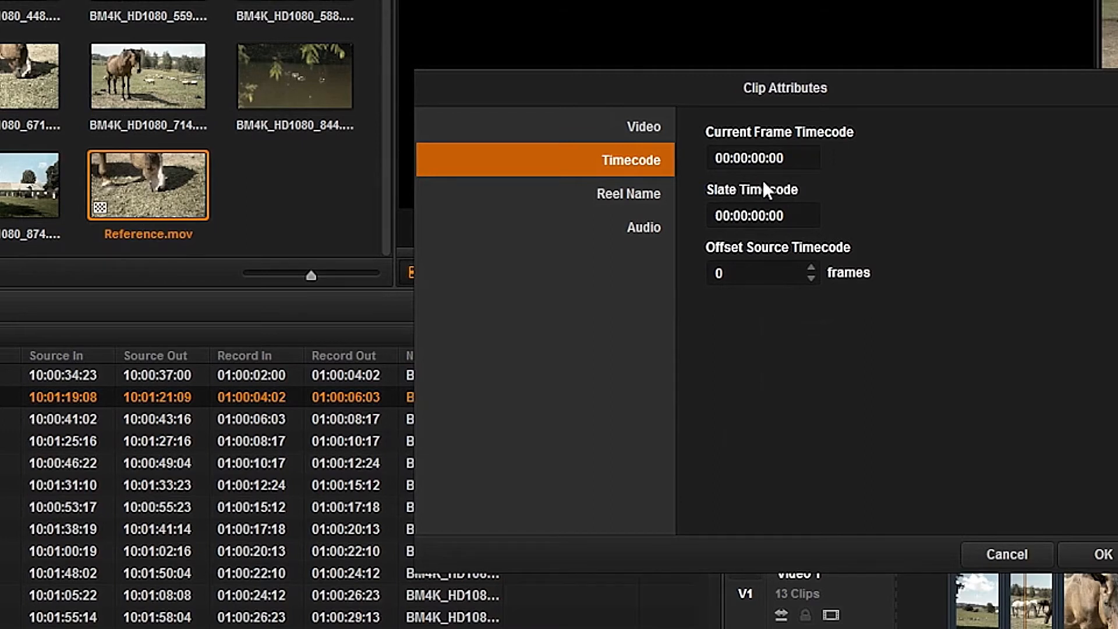
pyautogui.click(727, 155)
pyautogui.write('1')
pyautogui.click(1098, 553)
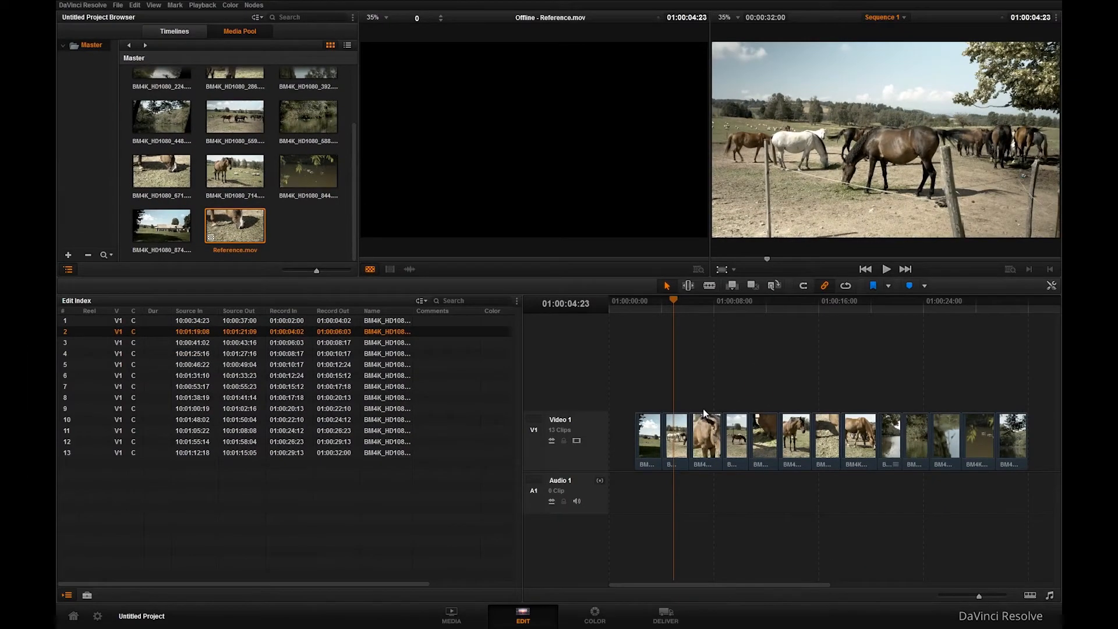
# - Compare the offline reference with the Sequence 1 timeline clip by clip, from the first clip to the last
pyautogui.moveTo(676, 300); pyautogui.dragTo(734, 301)
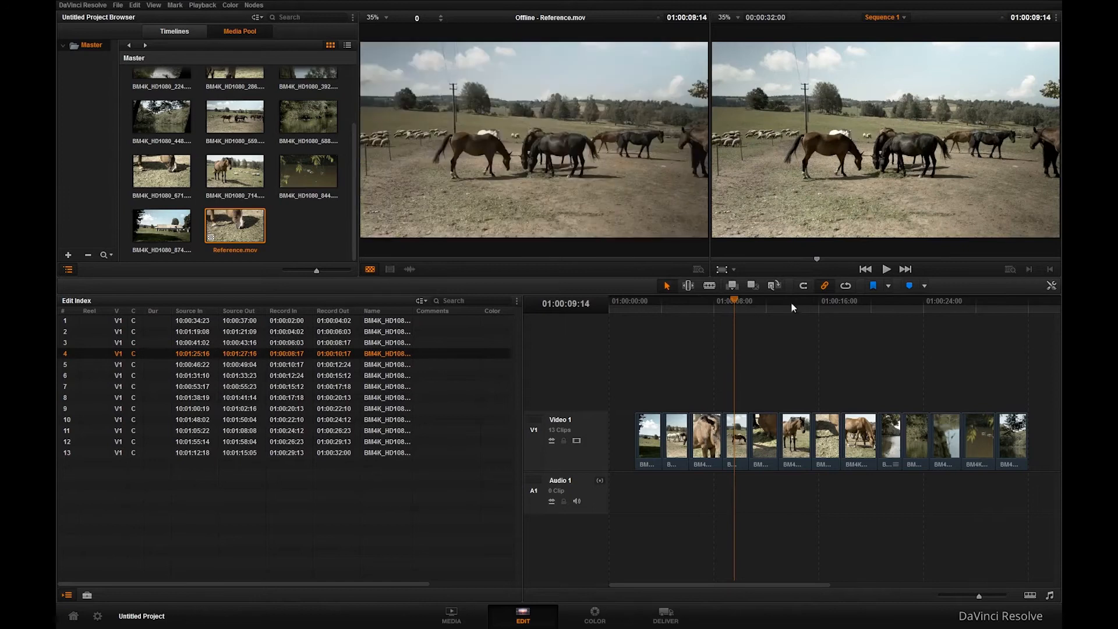
pyautogui.click(796, 302)
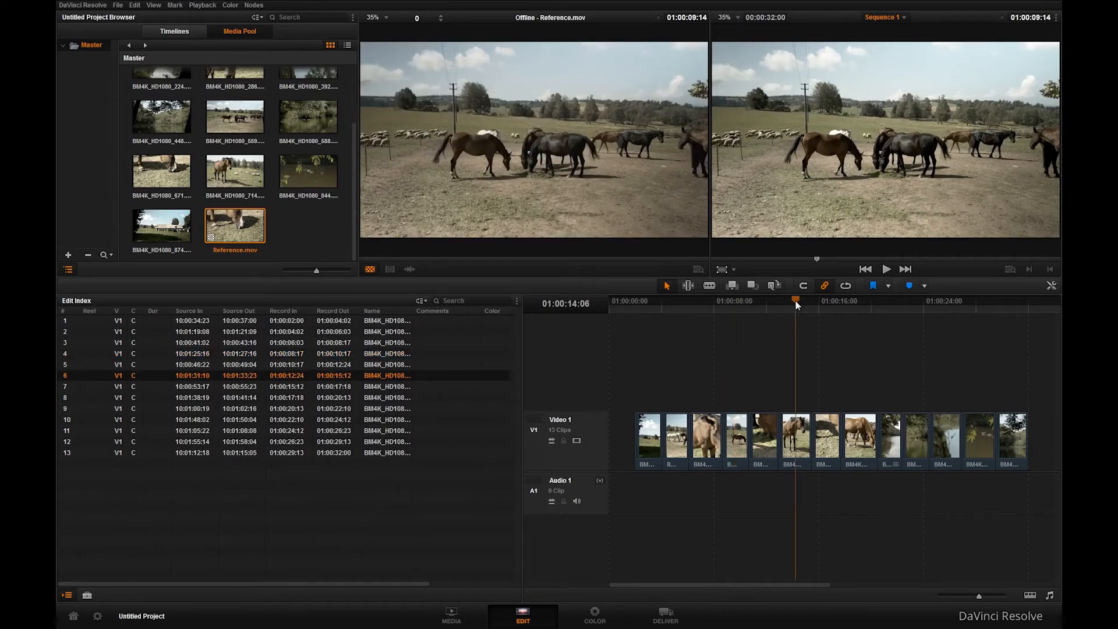
pyautogui.click(860, 304)
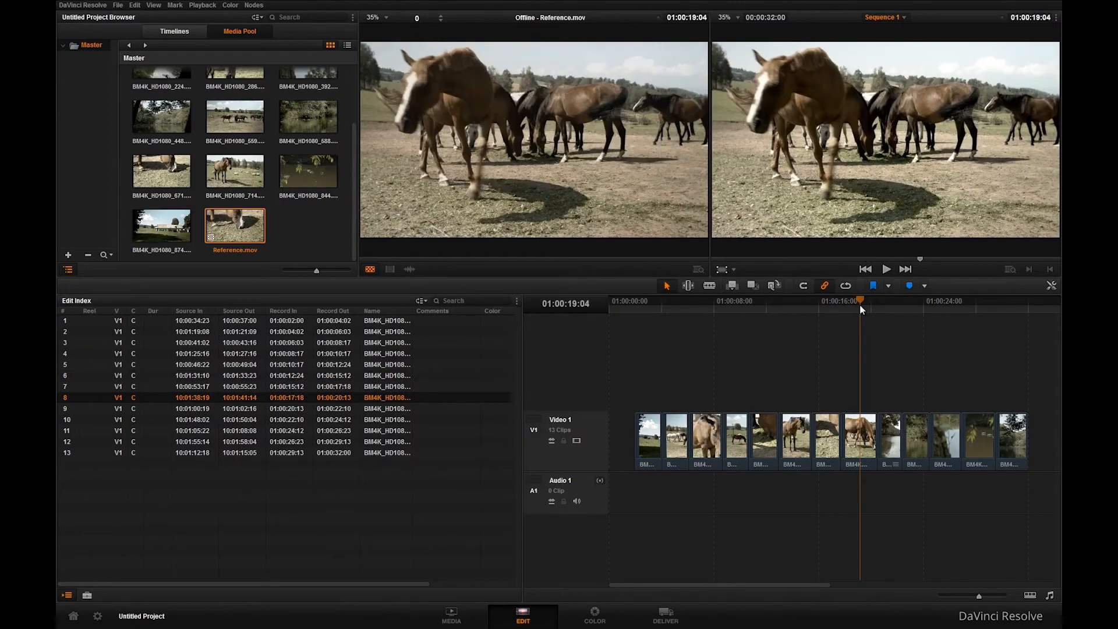
pyautogui.click(915, 302)
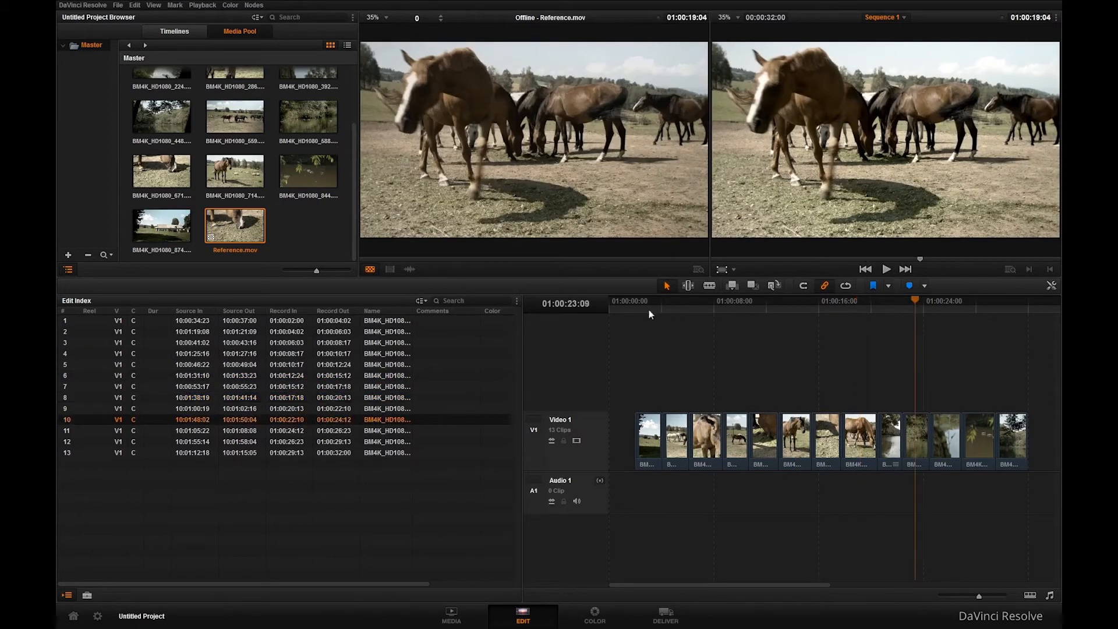
pyautogui.click(674, 302)
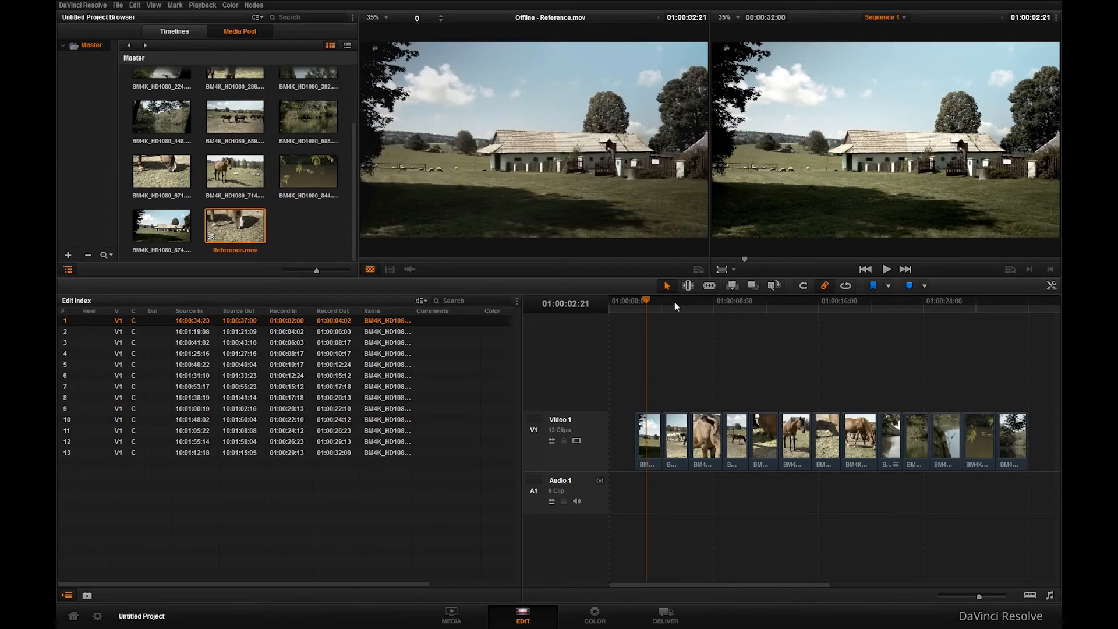
pyautogui.moveTo(674, 301); pyautogui.dragTo(701, 302)
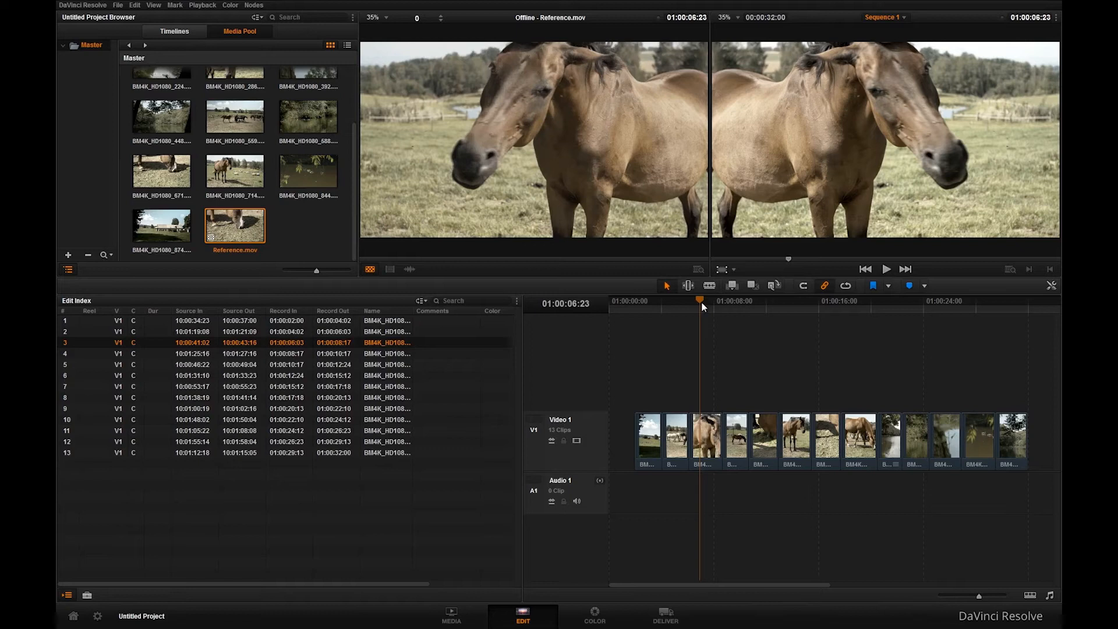
pyautogui.click(734, 301)
pyautogui.moveTo(767, 304); pyautogui.dragTo(891, 302)
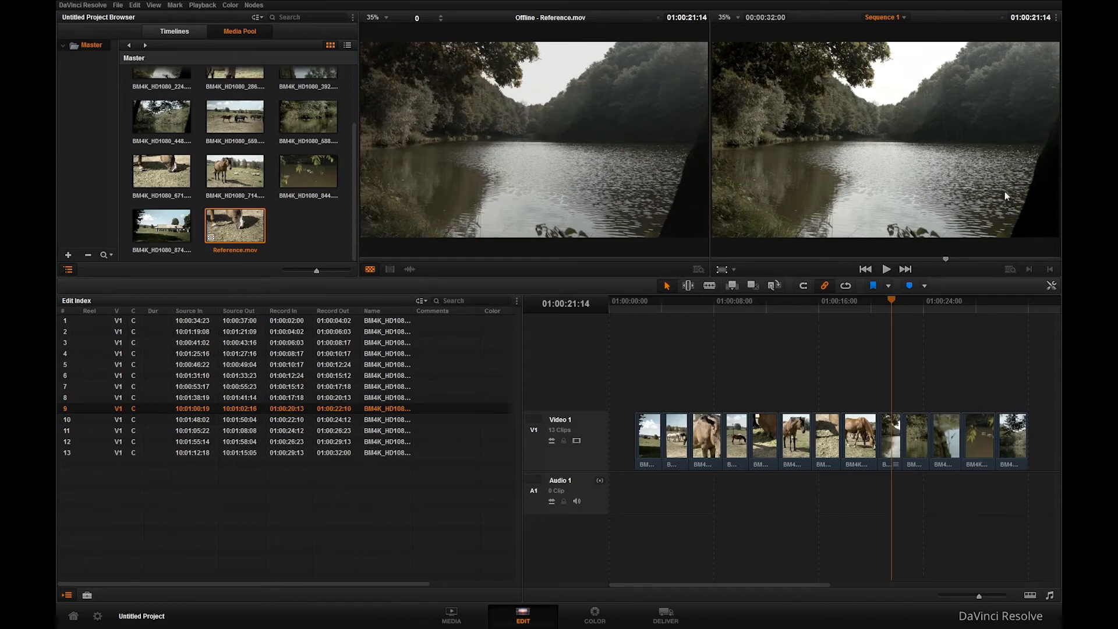
pyautogui.click(912, 300)
pyautogui.click(945, 299)
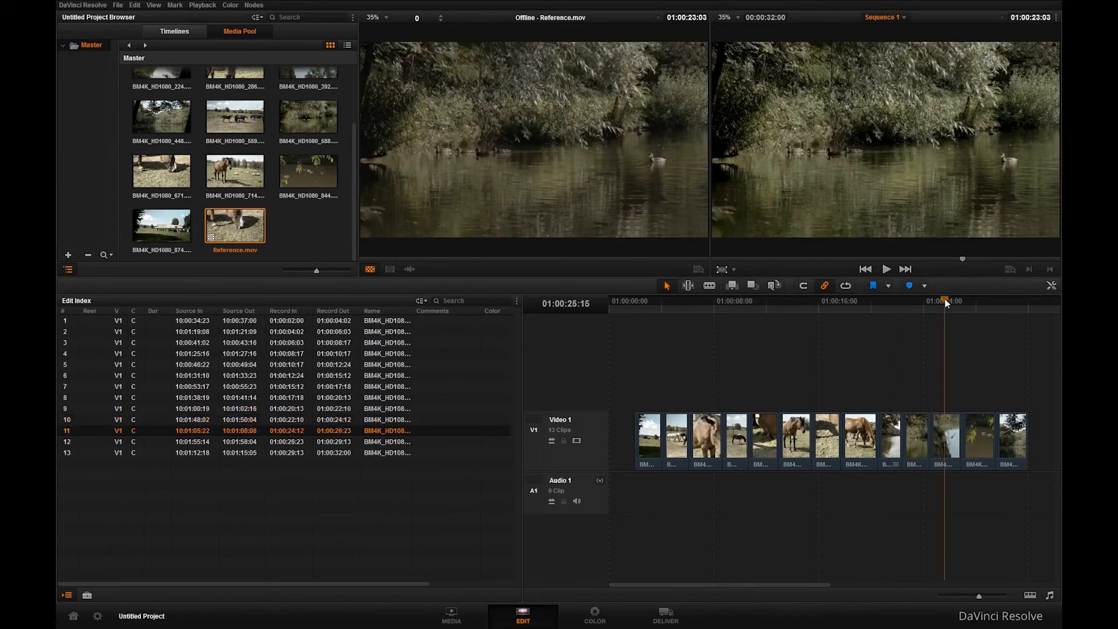
pyautogui.click(979, 299)
pyautogui.click(1012, 299)
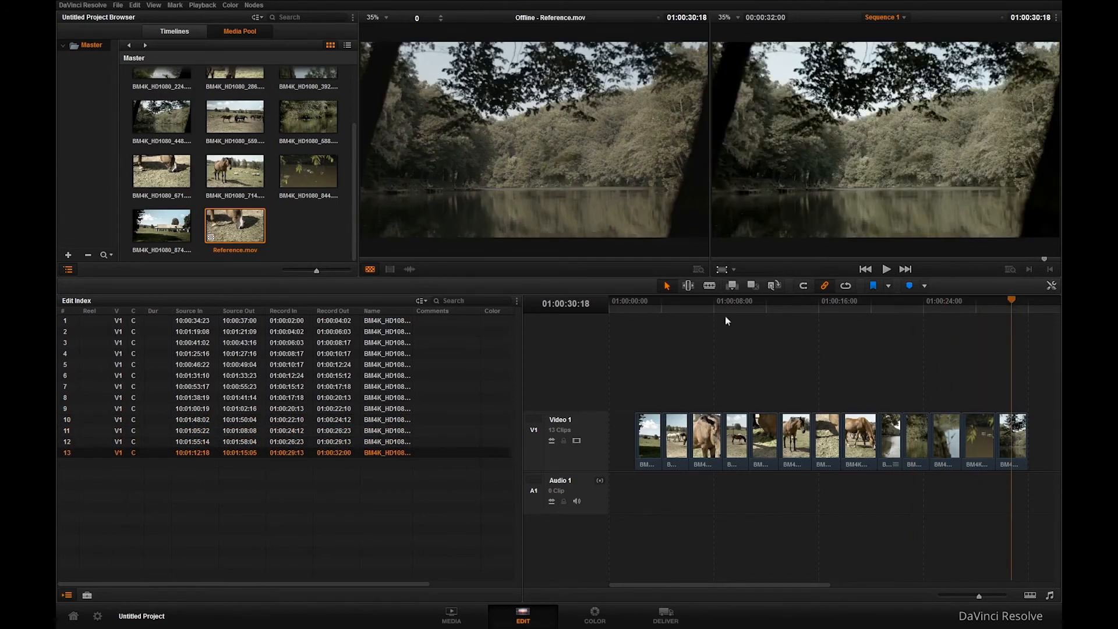
# - Flip the BM4K_HD1080_286 source clip horizontally through its video clip attributes and check it against the offline reference
pyautogui.click(704, 300)
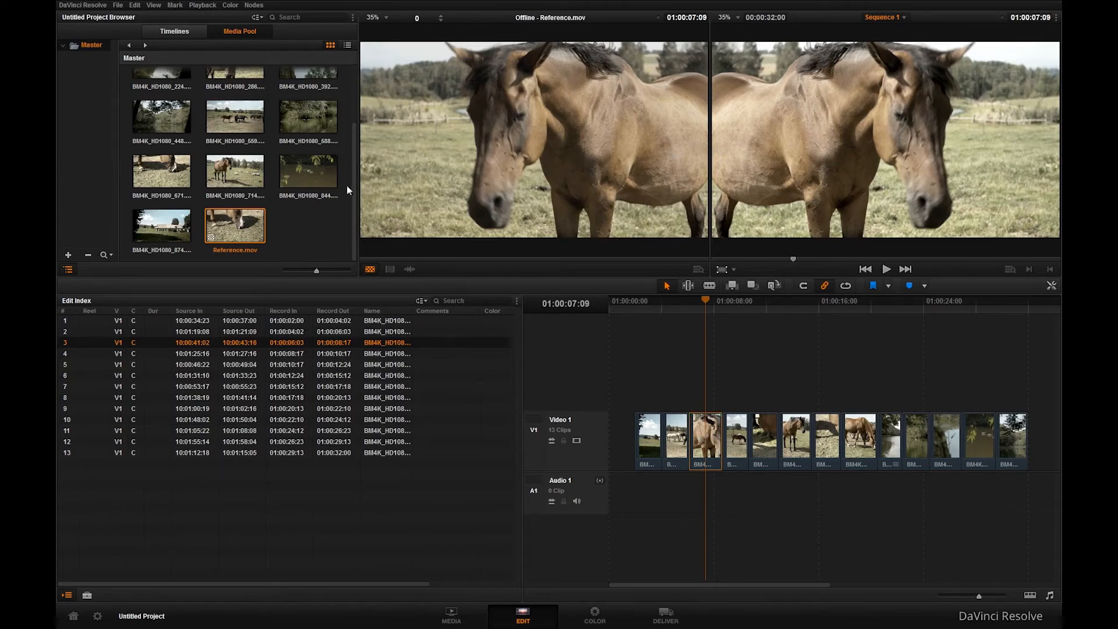
pyautogui.moveTo(354, 181); pyautogui.dragTo(344, 96)
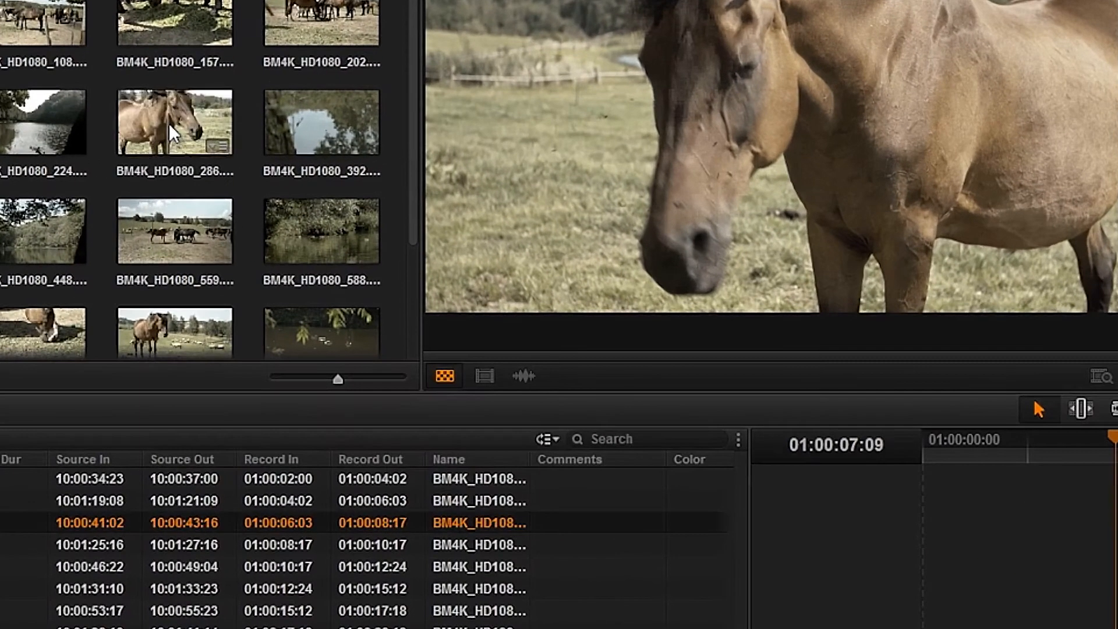
pyautogui.click(233, 143)
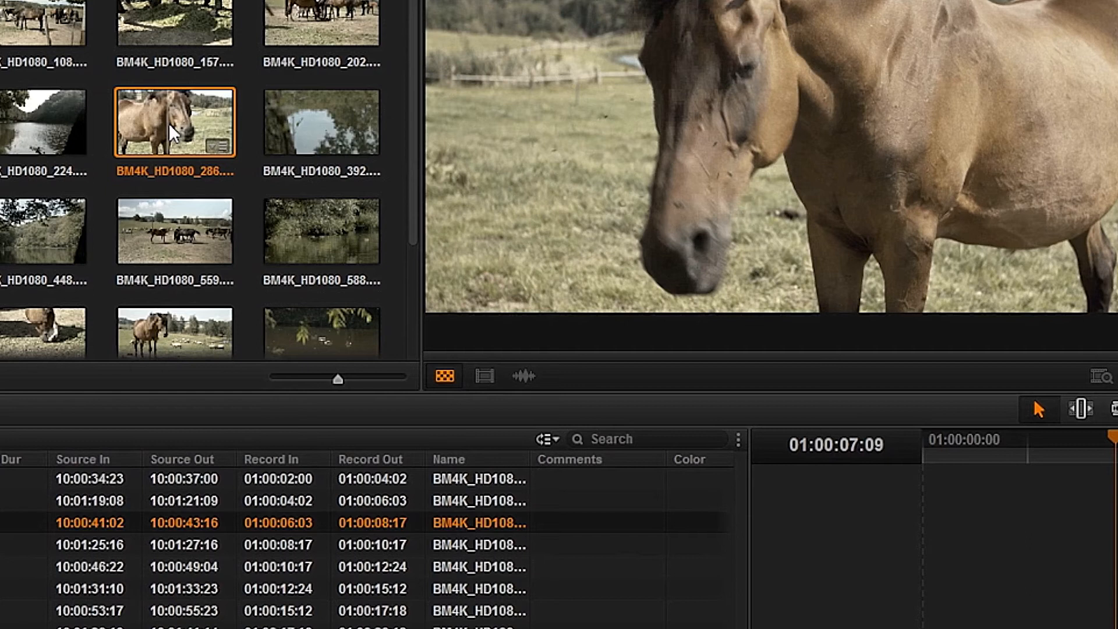
pyautogui.rightClick(170, 125)
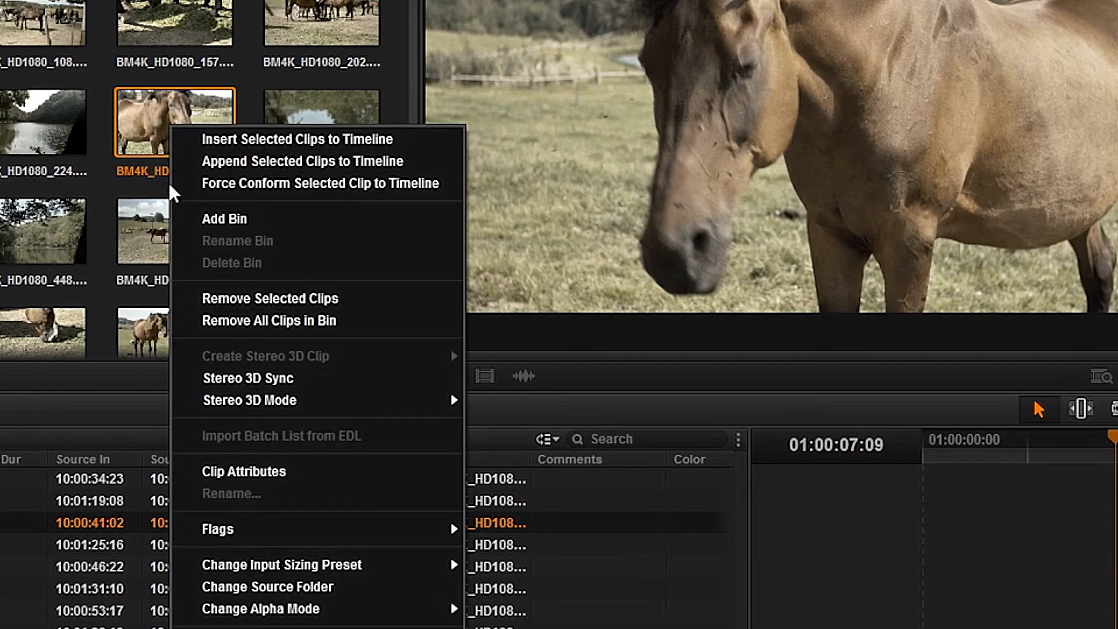
pyautogui.click(202, 471)
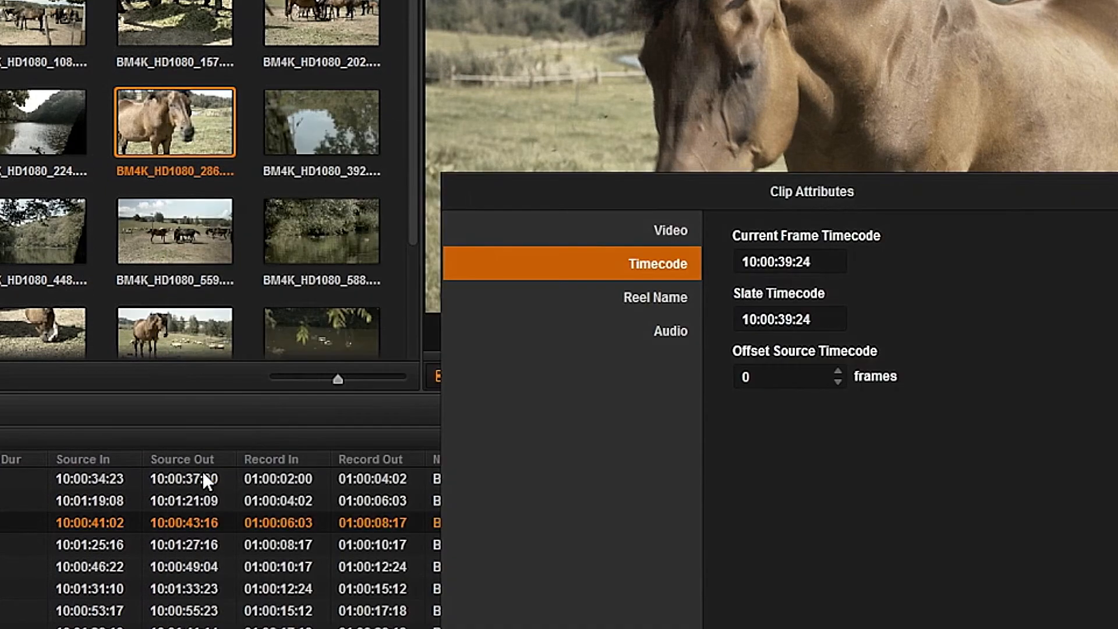
pyautogui.click(665, 230)
pyautogui.click(823, 472)
pyautogui.click(1034, 617)
pyautogui.click(1105, 442)
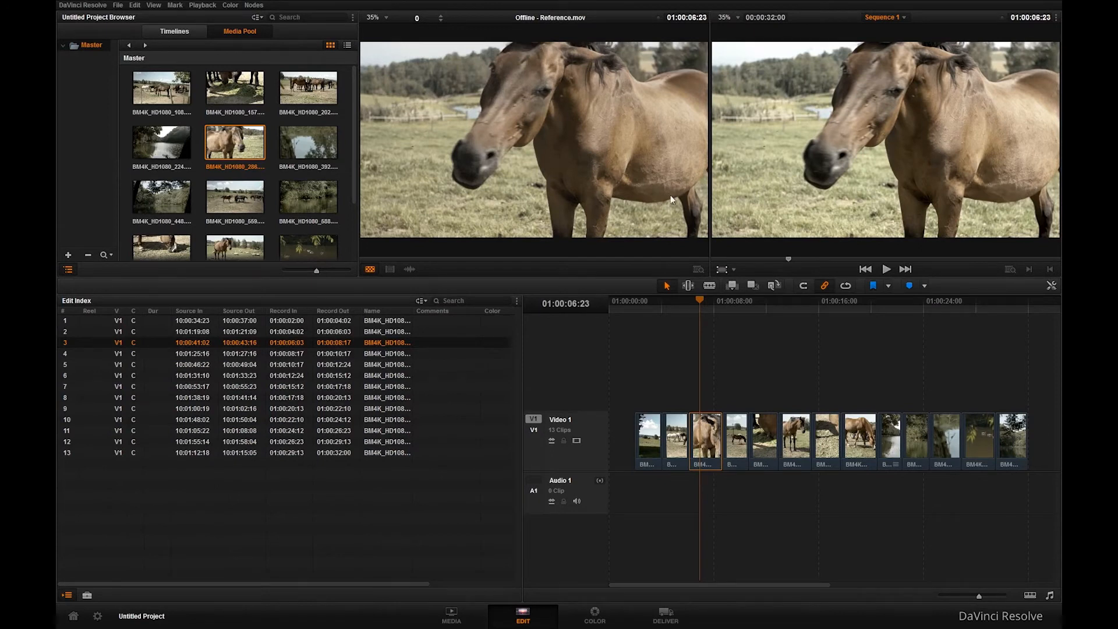
# - Undo the horizontal flip of the source clip and recheck the third timeline clip
pyautogui.click(135, 6)
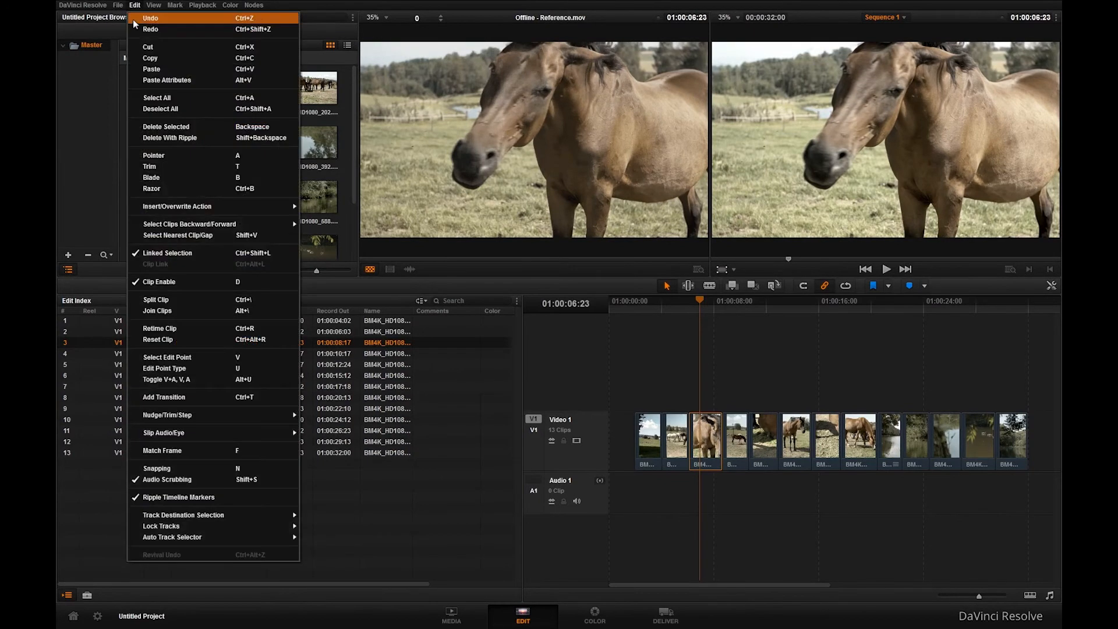
pyautogui.click(134, 19)
pyautogui.click(709, 301)
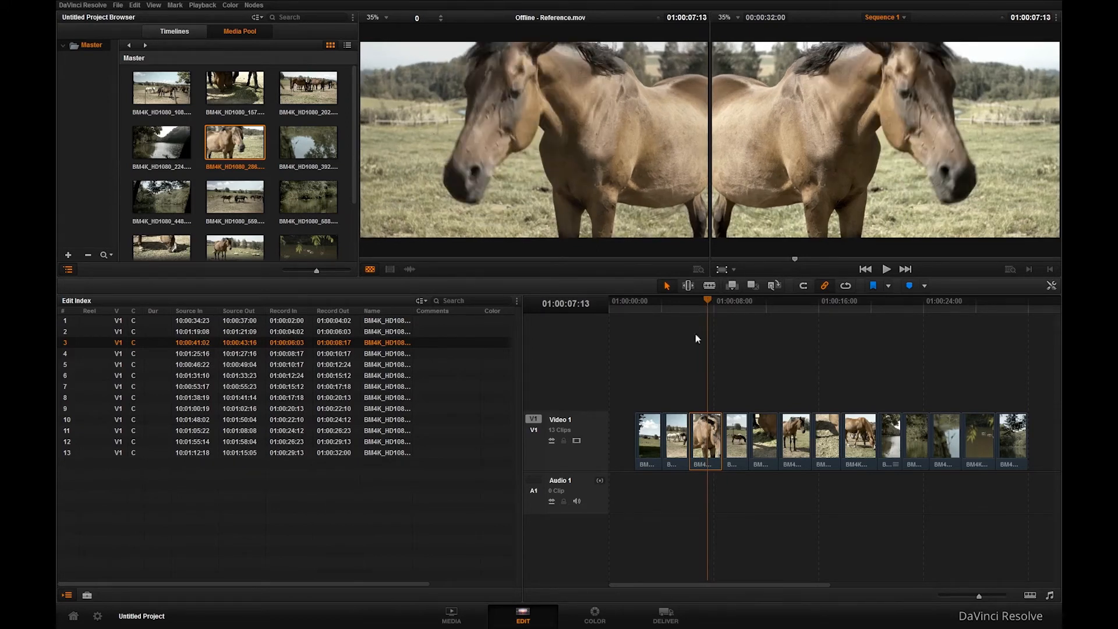
# - On the Color page, flip the third timeline clip horizontally with Input Sizing and return to the Edit page to check it
pyautogui.click(596, 618)
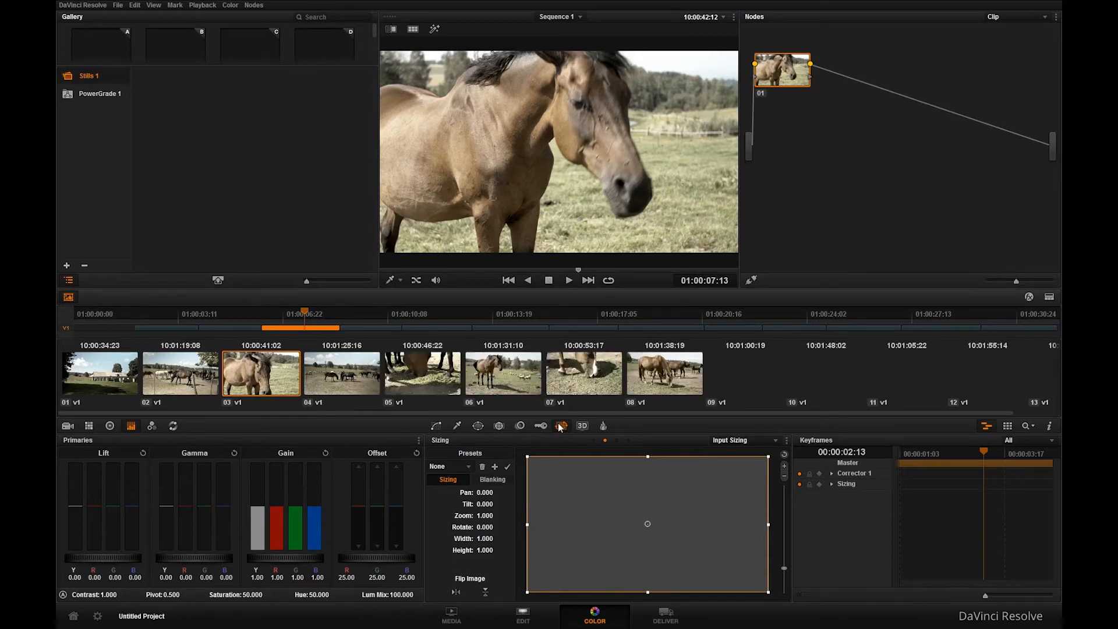
pyautogui.click(459, 592)
pyautogui.click(460, 592)
pyautogui.click(460, 592)
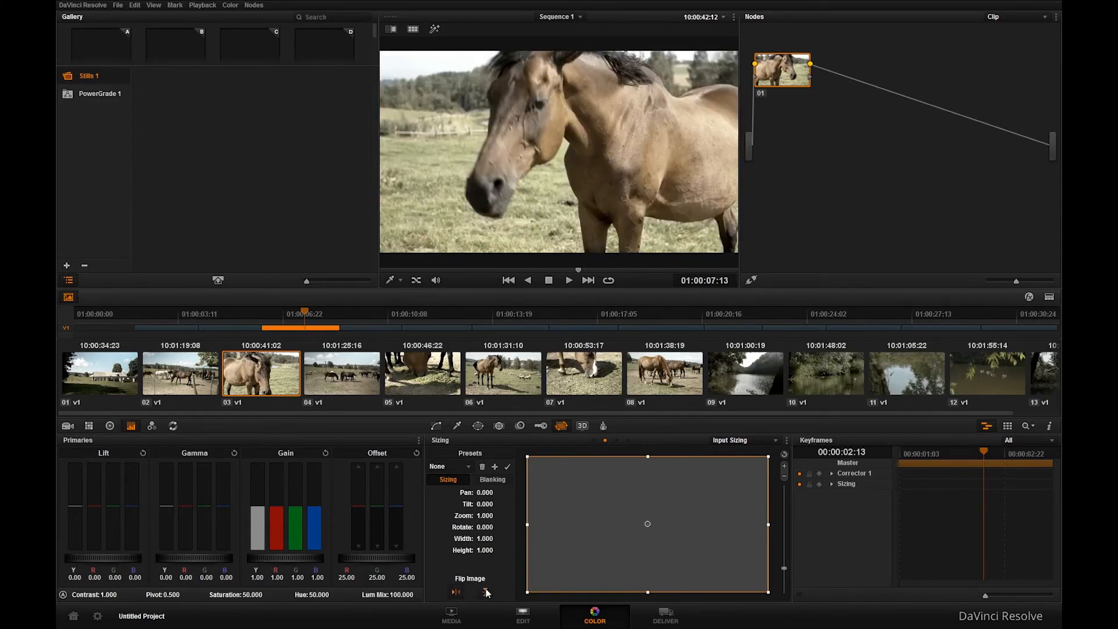
pyautogui.click(458, 593)
pyautogui.click(457, 593)
pyautogui.click(523, 615)
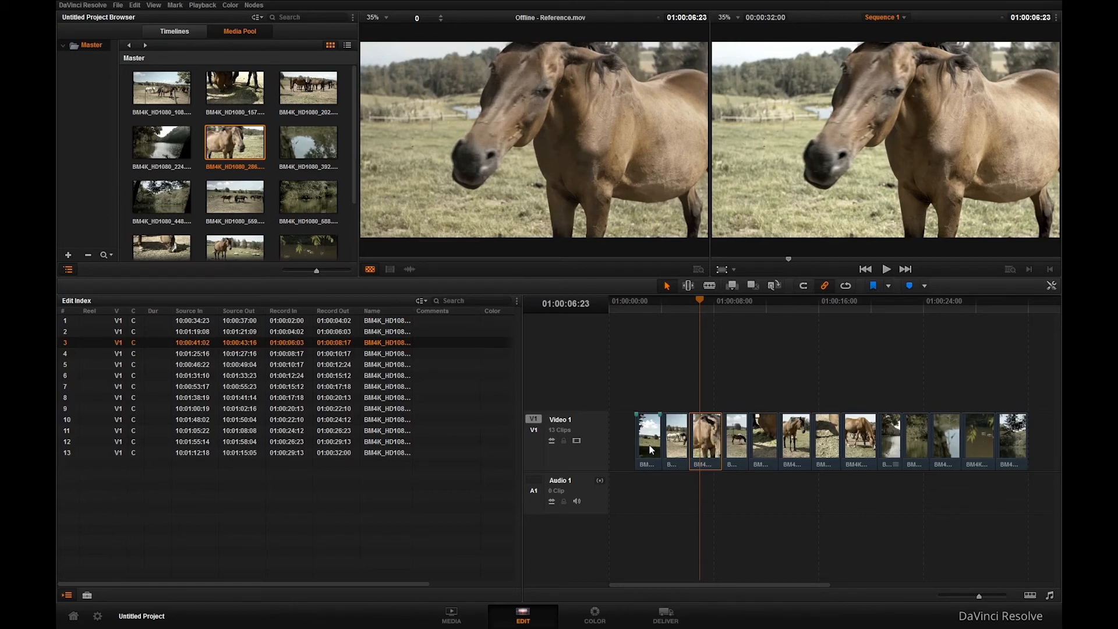
# - Set up the delivery with the Final Cut Pro XML Round-Trip preset and turn off audio export
pyautogui.click(586, 620)
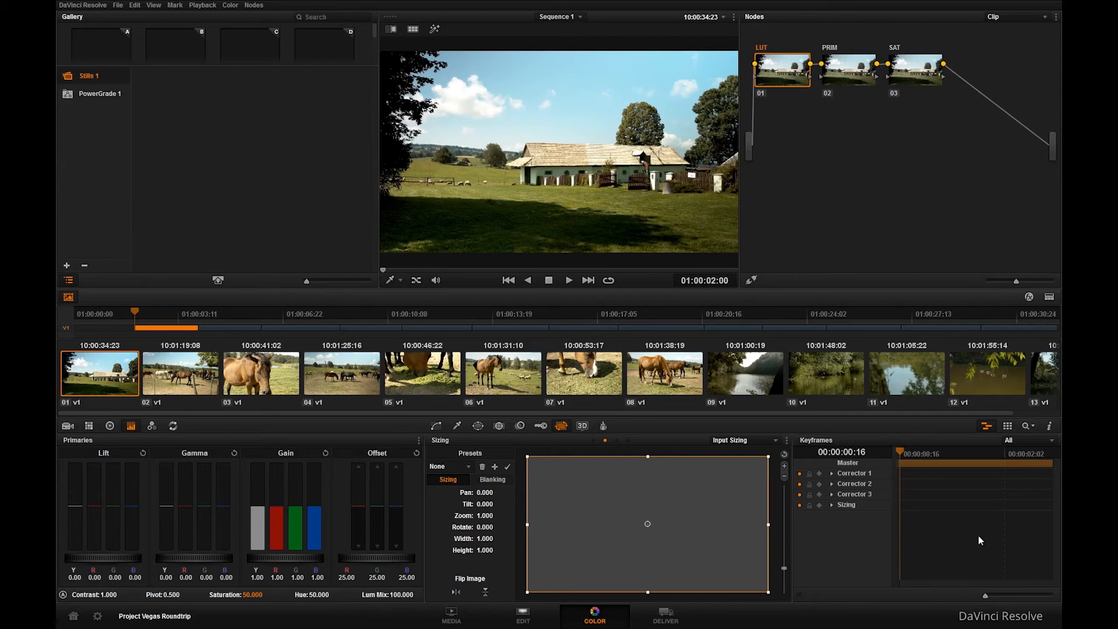
pyautogui.click(674, 616)
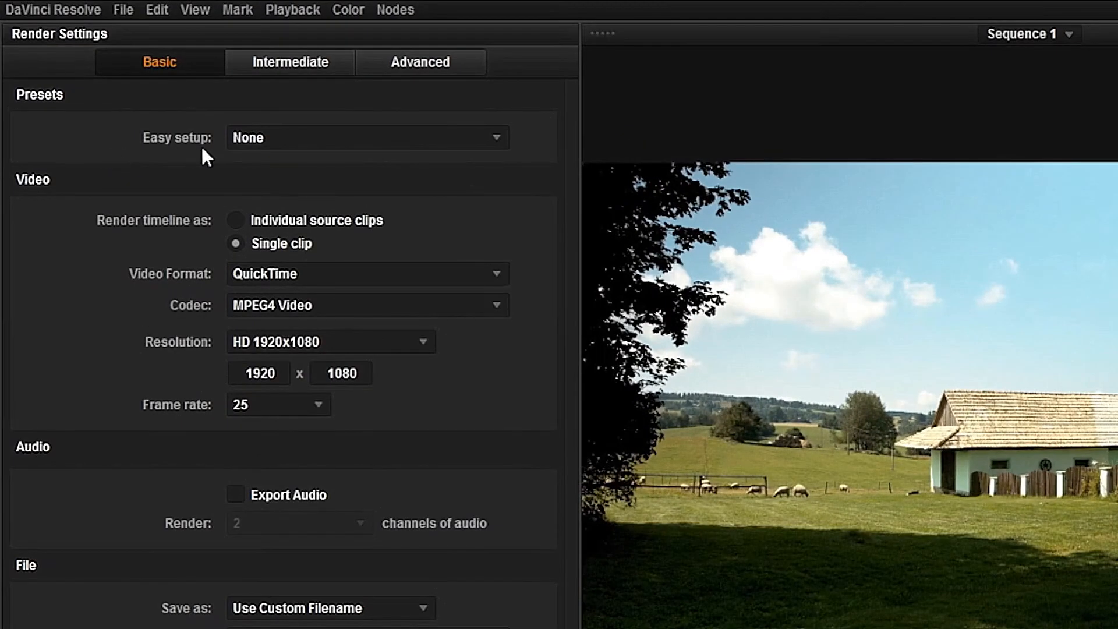
pyautogui.click(491, 137)
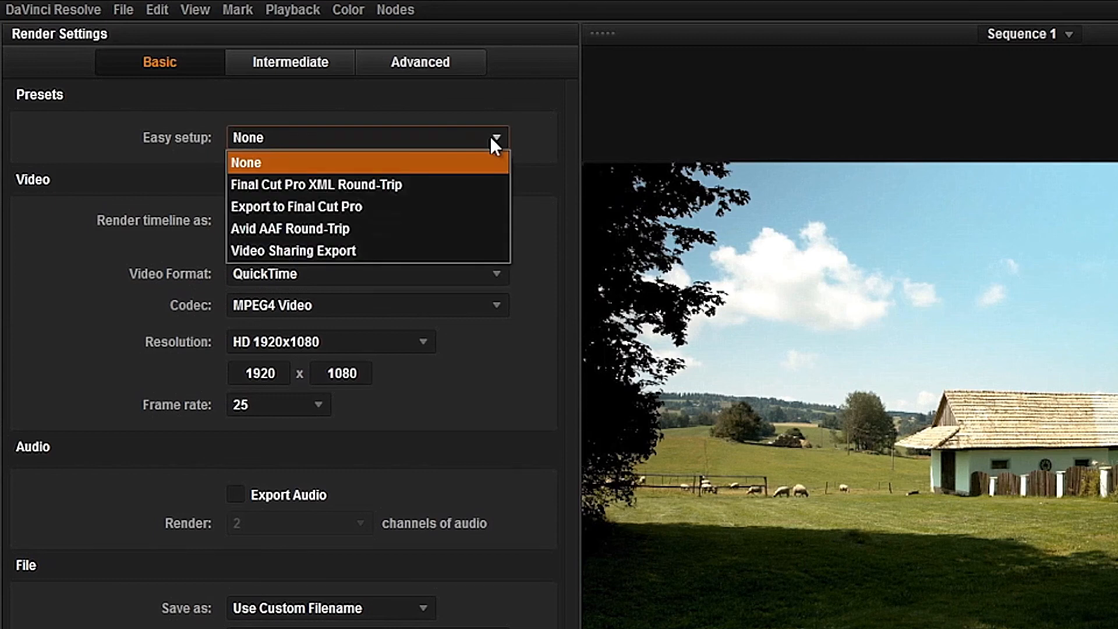
pyautogui.click(476, 185)
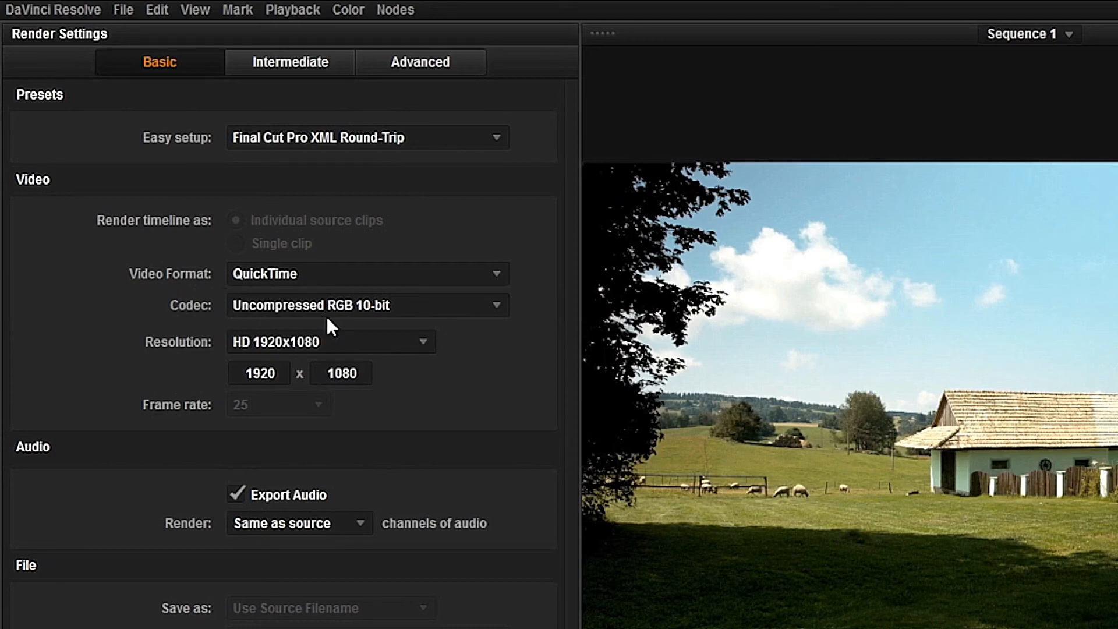
pyautogui.click(235, 494)
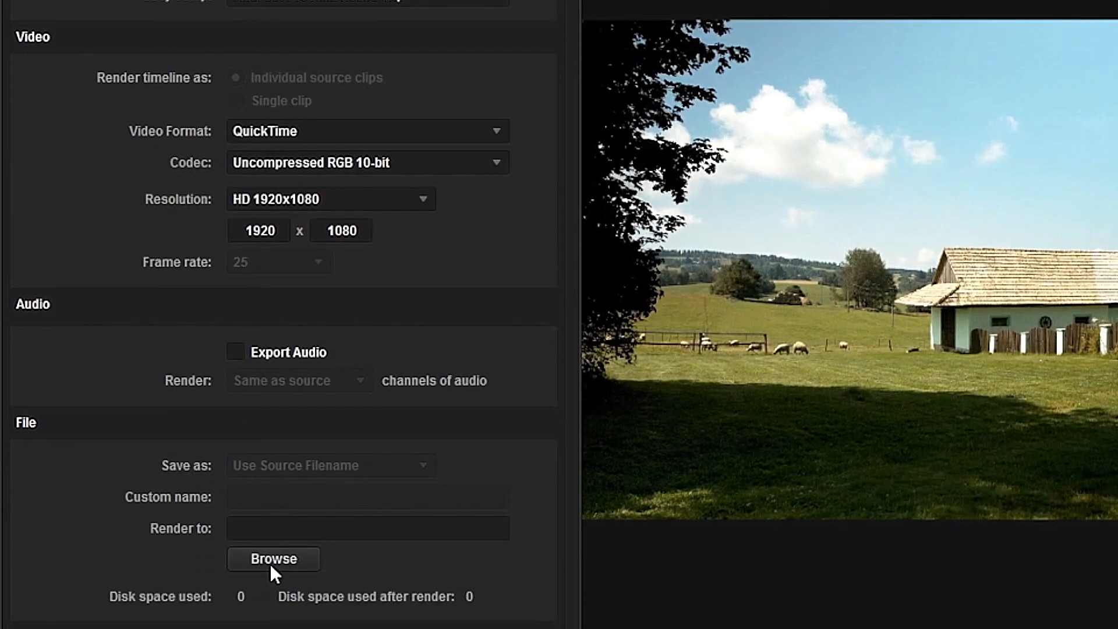
# - Set the render destination to the E:\VegasPro\grading folder
pyautogui.click(270, 564)
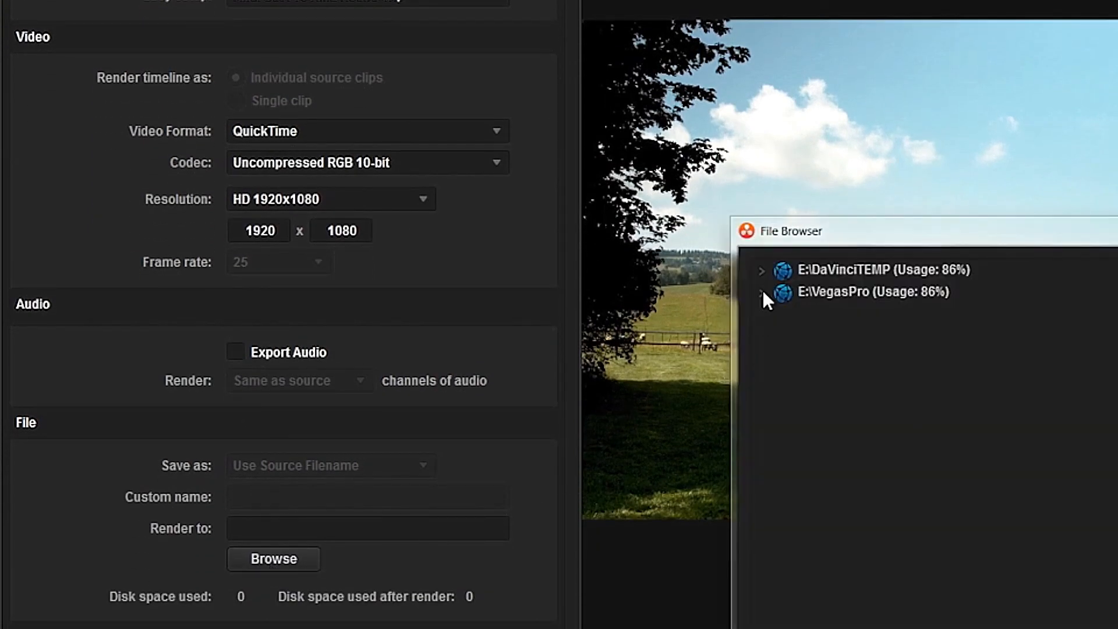
pyautogui.click(763, 291)
pyautogui.click(839, 313)
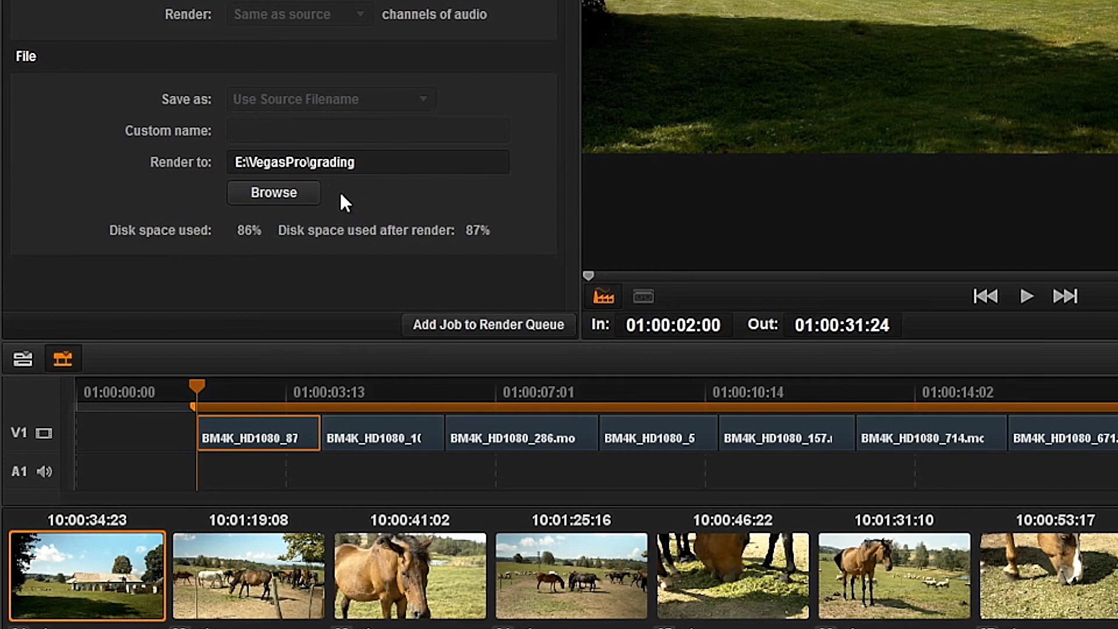
# - Select the entire Sequence 1 timeline for rendering, add it to the render queue and start the render
pyautogui.rightClick(240, 396)
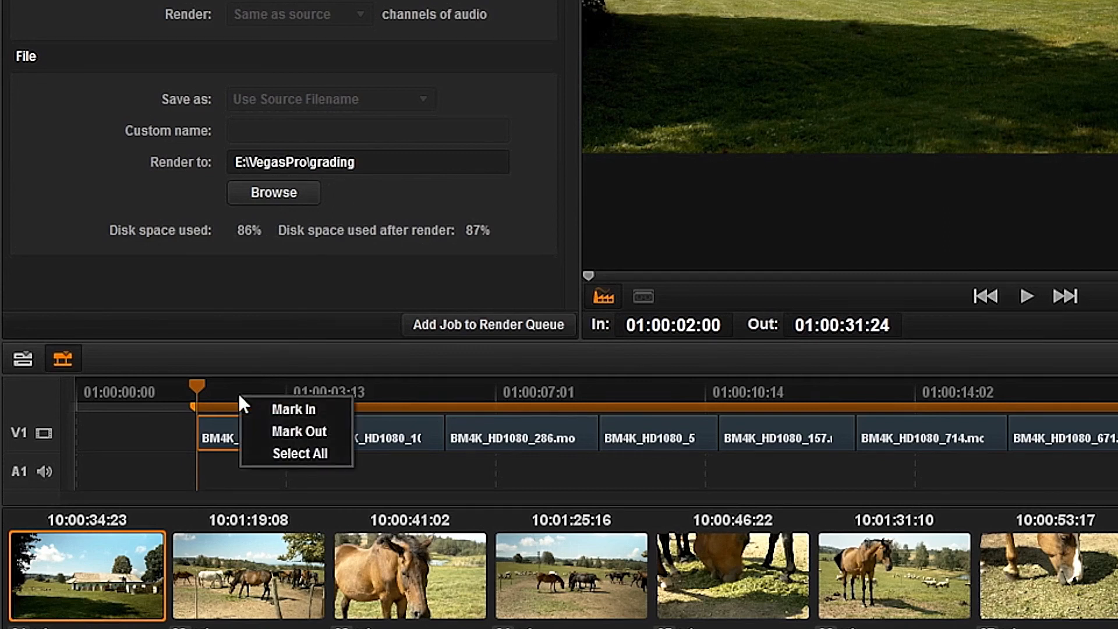
pyautogui.click(270, 449)
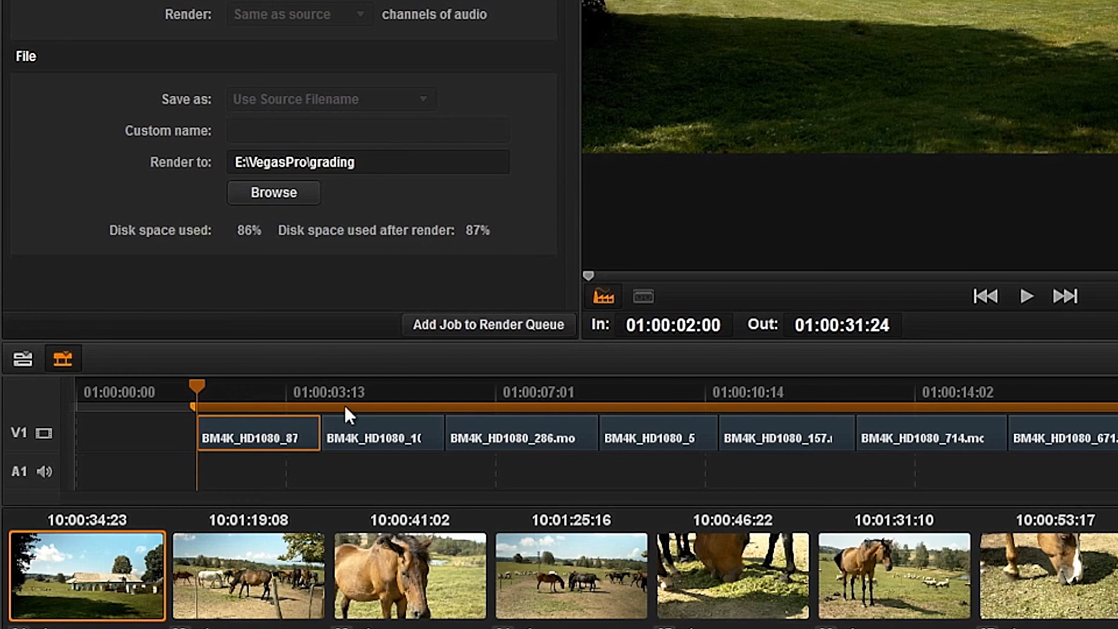
pyautogui.click(459, 324)
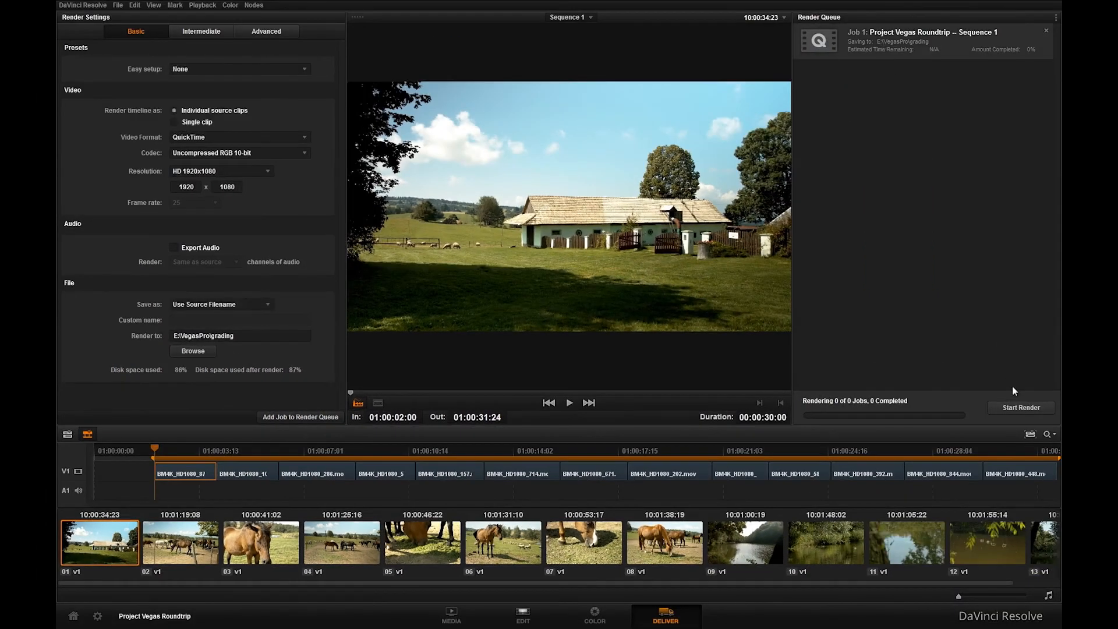
pyautogui.click(1014, 410)
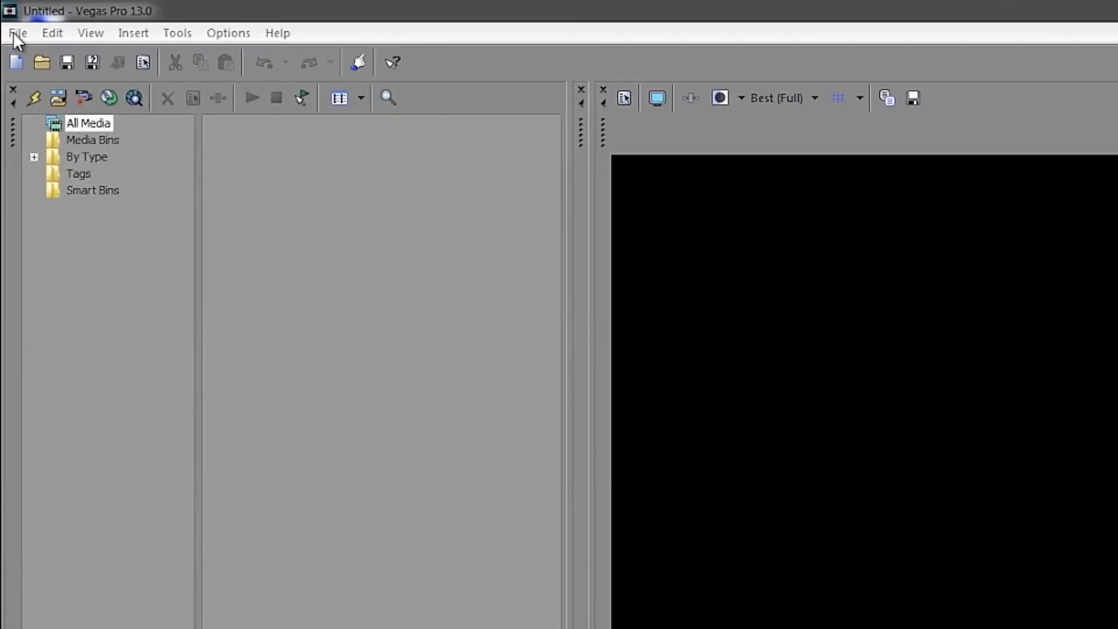
# - Switch to Vegas Pro and import the Final Cut Pro 7/DaVinci Resolve XML file Sequence 1.20141110094648.xml from the grading folder
pyautogui.click(63, 16)
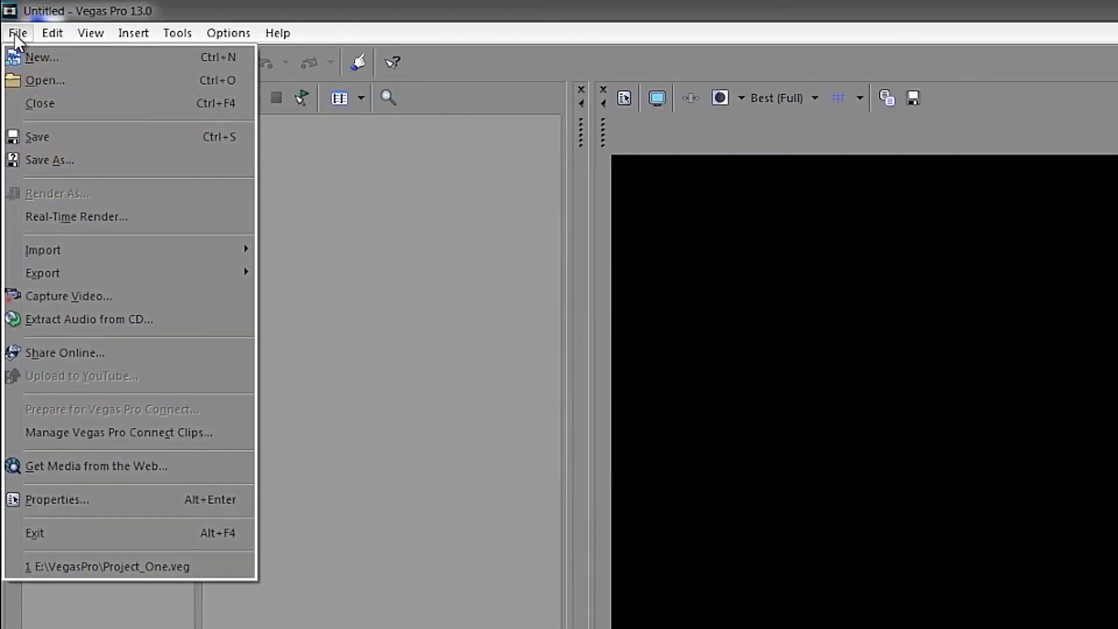
pyautogui.moveTo(147, 249)
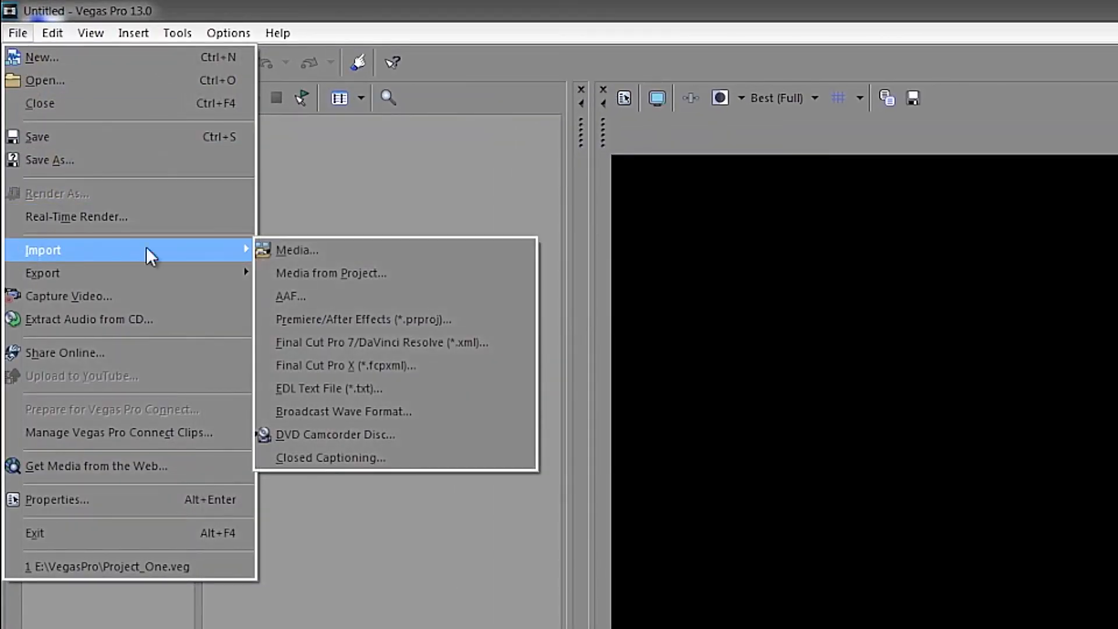
pyautogui.click(459, 345)
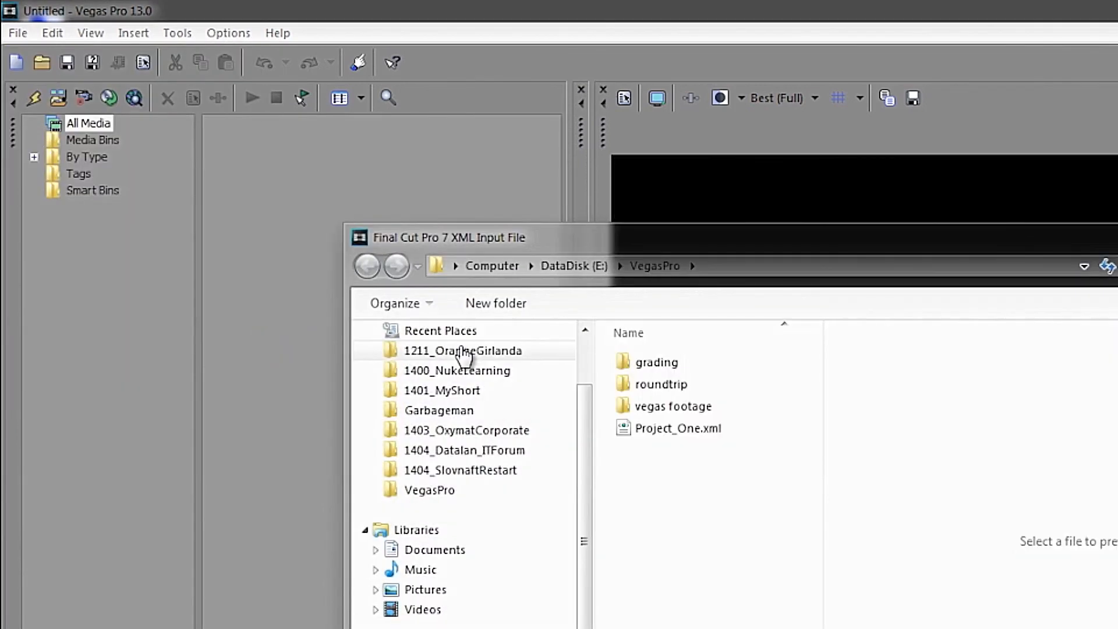
pyautogui.doubleClick(664, 363)
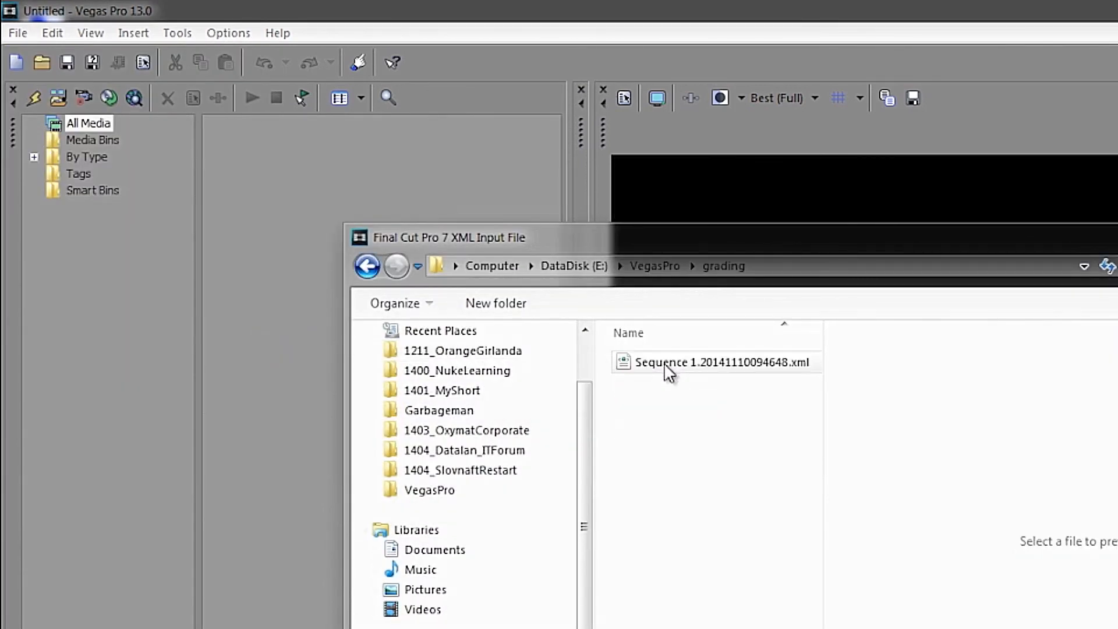
pyautogui.click(669, 362)
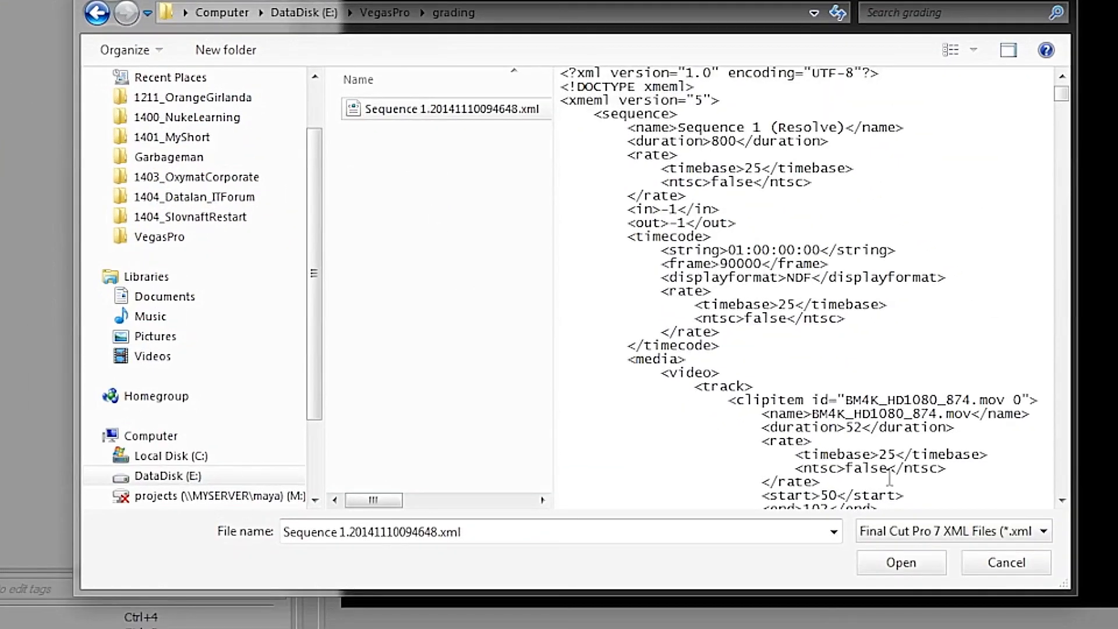
pyautogui.click(921, 568)
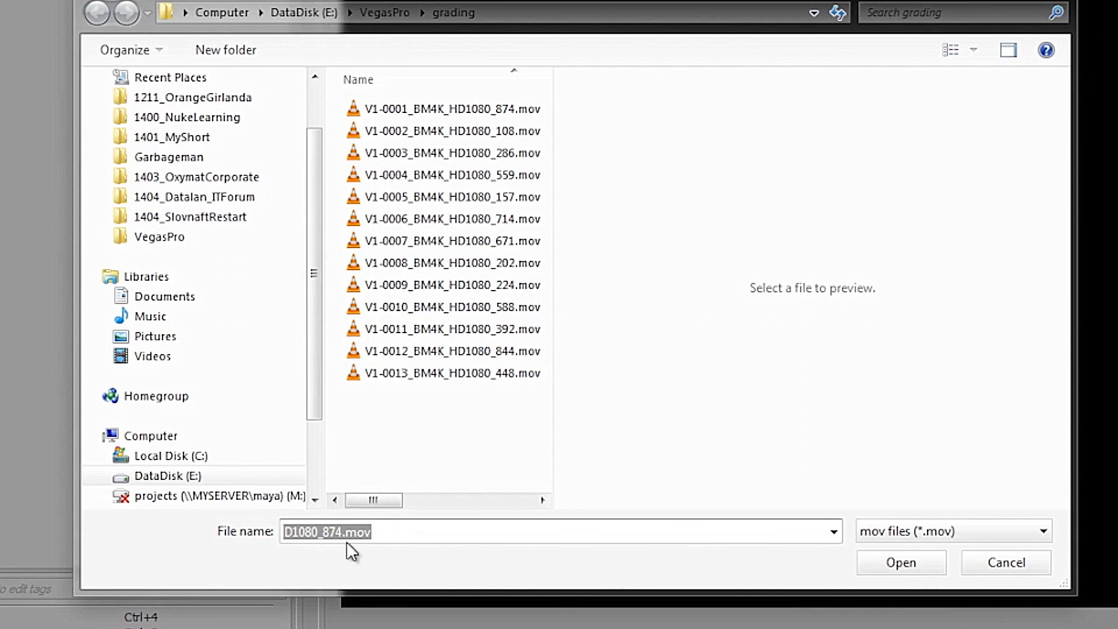
# - Relink the missing first clip to V1-0001_BM4K_HD1080_874.mov and play the imported timeline to check the graded clips
pyautogui.click(524, 110)
pyautogui.click(901, 564)
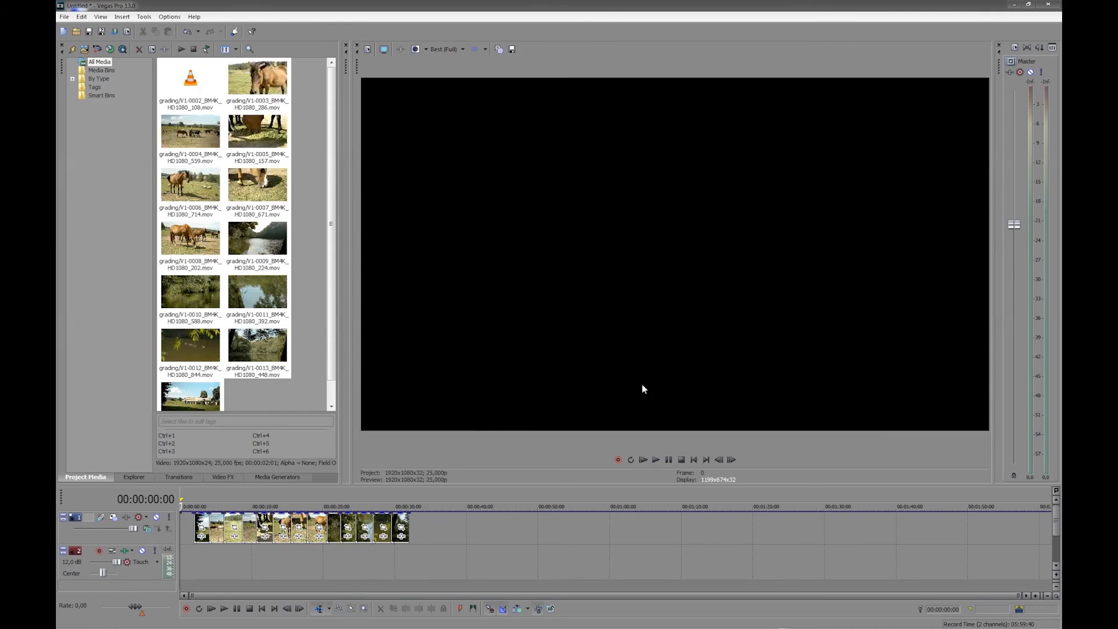
pyautogui.moveTo(1018, 595); pyautogui.dragTo(464, 594)
pyautogui.press('space')
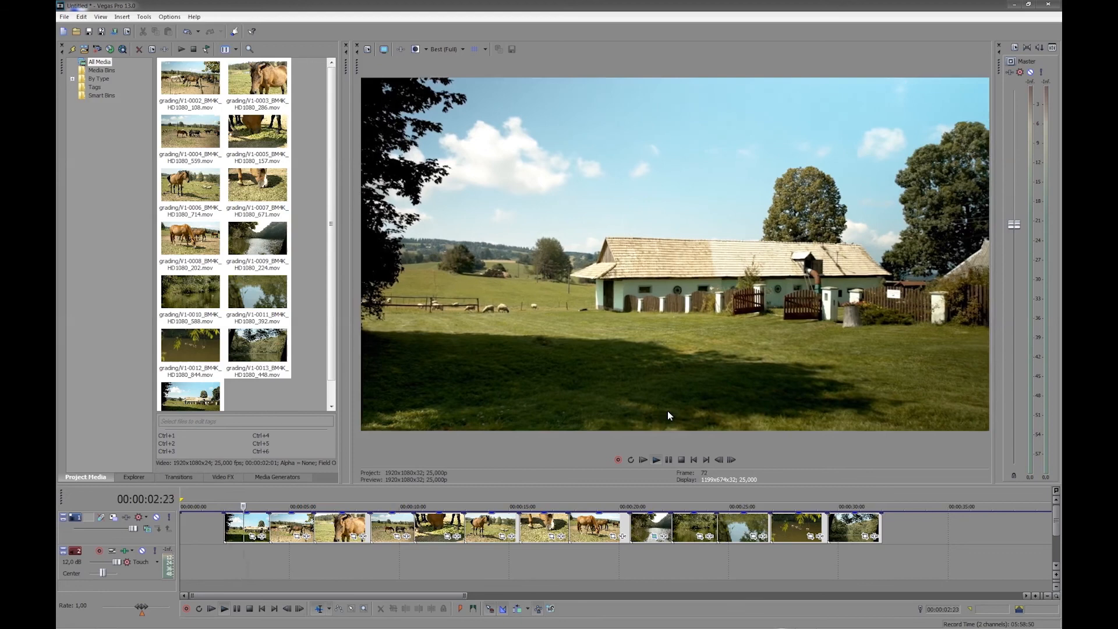